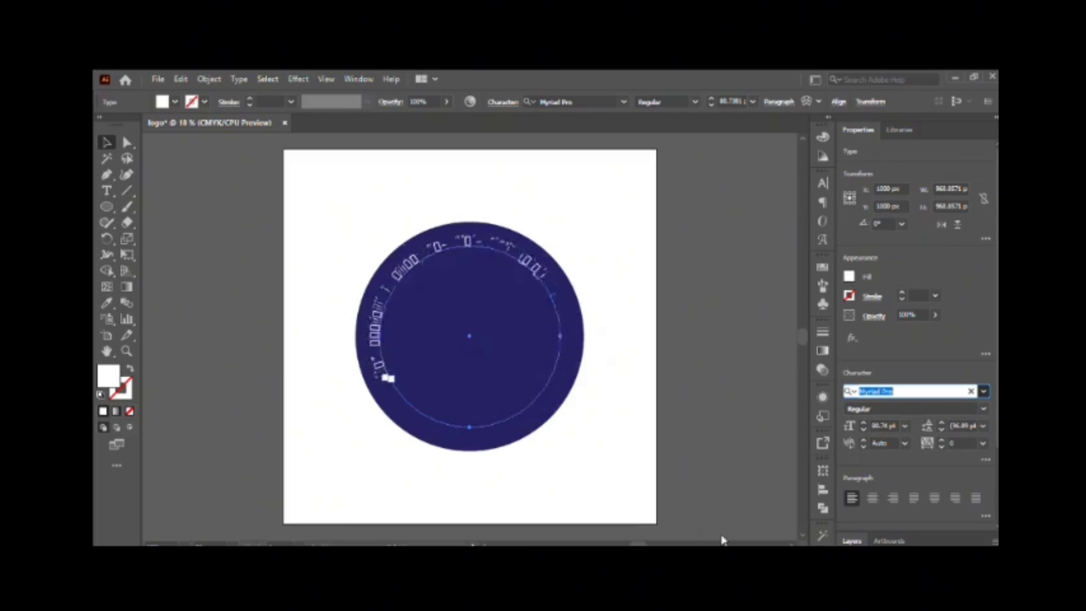
Set the font of the circular institute text to Tahoma Bold.
scroll(722, 538, "down", 2)
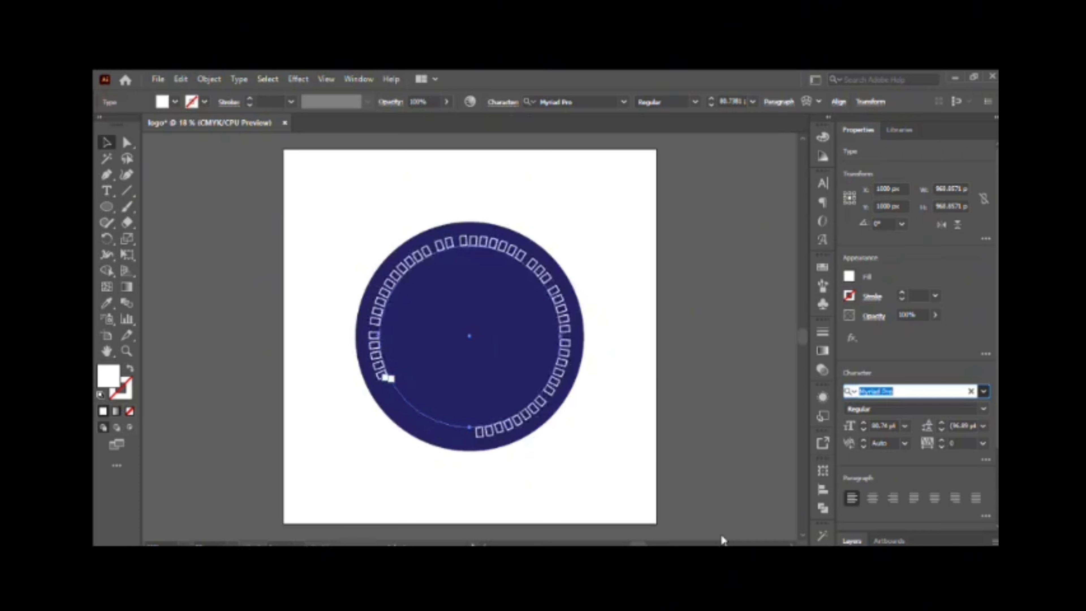
scroll(720, 533, "down", 3)
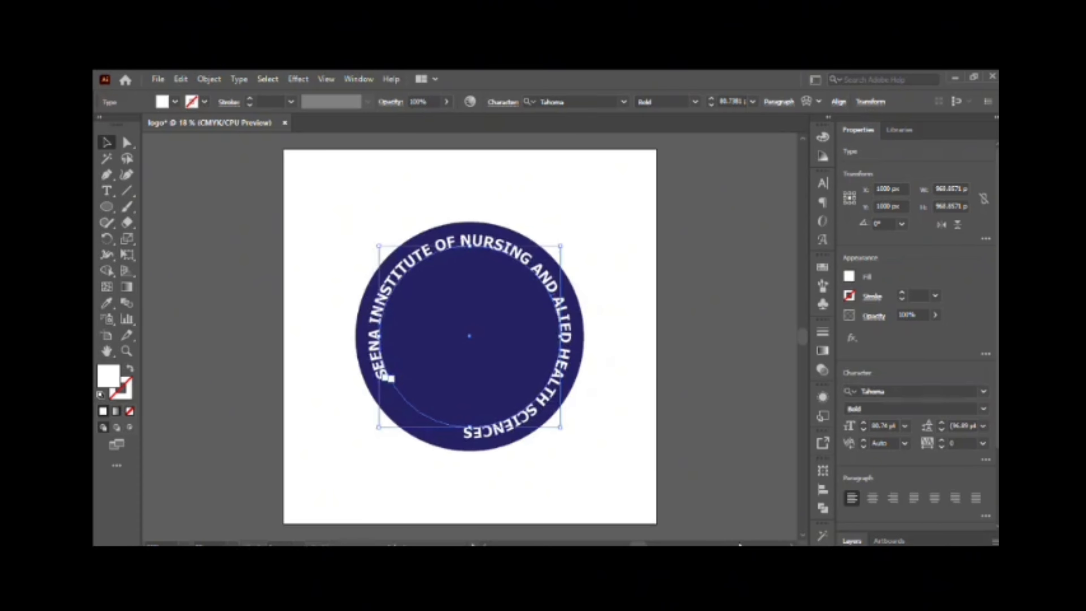
key("v")
left_click(390, 379)
left_click(575, 431)
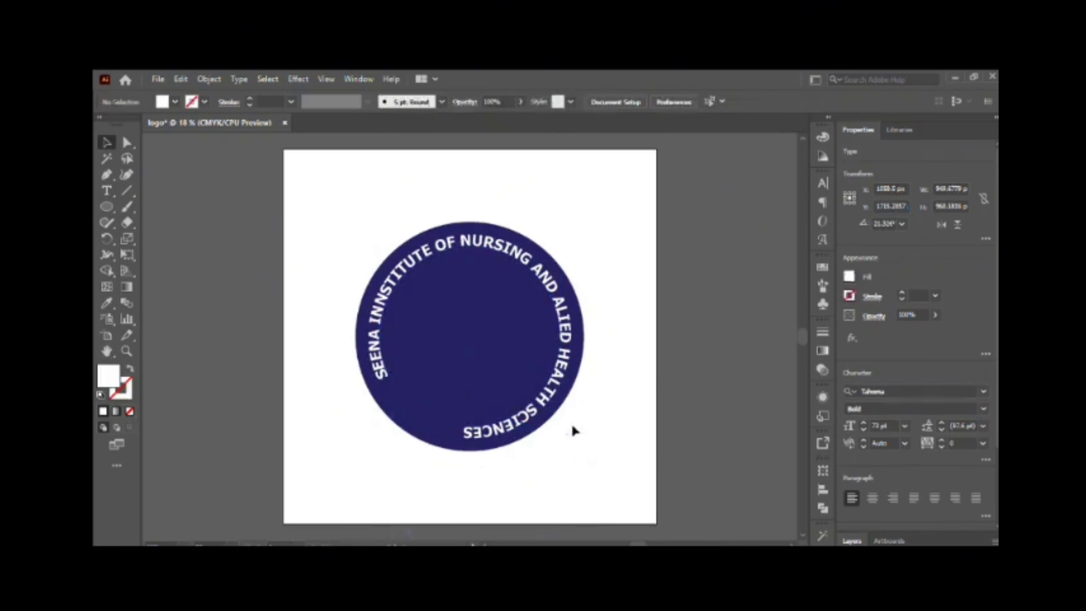
Reduce the size of the circular text and adjust its position on the path so it arcs evenly over the badge.
left_click(387, 379)
left_click(382, 373)
mouse_move(561, 427)
left_mouse_down()
mouse_move(581, 438)
mouse_move(559, 411)
left_mouse_up()
left_click(863, 431)
left_click(863, 430)
left_click(172, 213)
left_click(377, 338)
left_click(540, 423, "shift")
left_click(379, 383)
left_click(323, 406)
left_click(379, 384)
Align the circular text and the navy circle on their horizontal and vertical centres.
scroll(911, 428, "down", 3)
left_click(895, 458)
left_click(956, 457)
left_click(791, 444)
Add a light blue circle inside the lettering, concentric with the navy circle.
left_click(553, 386)
left_click(615, 387)
scroll(563, 372, "down", 1)
left_click(549, 413)
left_click(849, 276)
left_click(720, 326)
left_click(782, 335)
left_click_drag(560, 411, 563, 415)
left_click(593, 469)
Add the text SWABI in white at 75 pt, centred in the lower part of the navy ring.
left_click(351, 423)
type("SWABI")
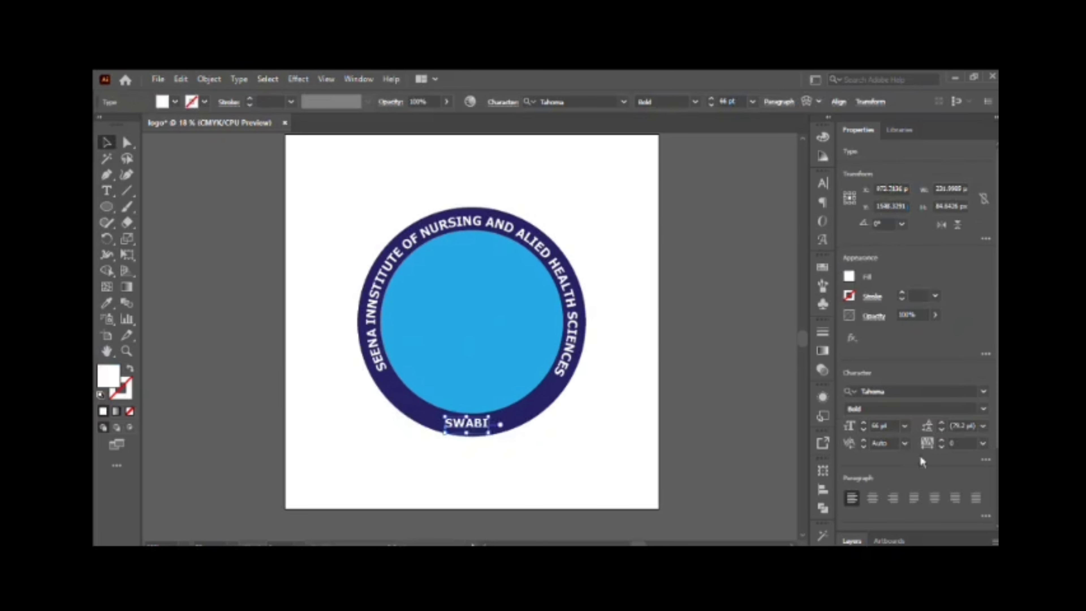
key("ctrl+a")
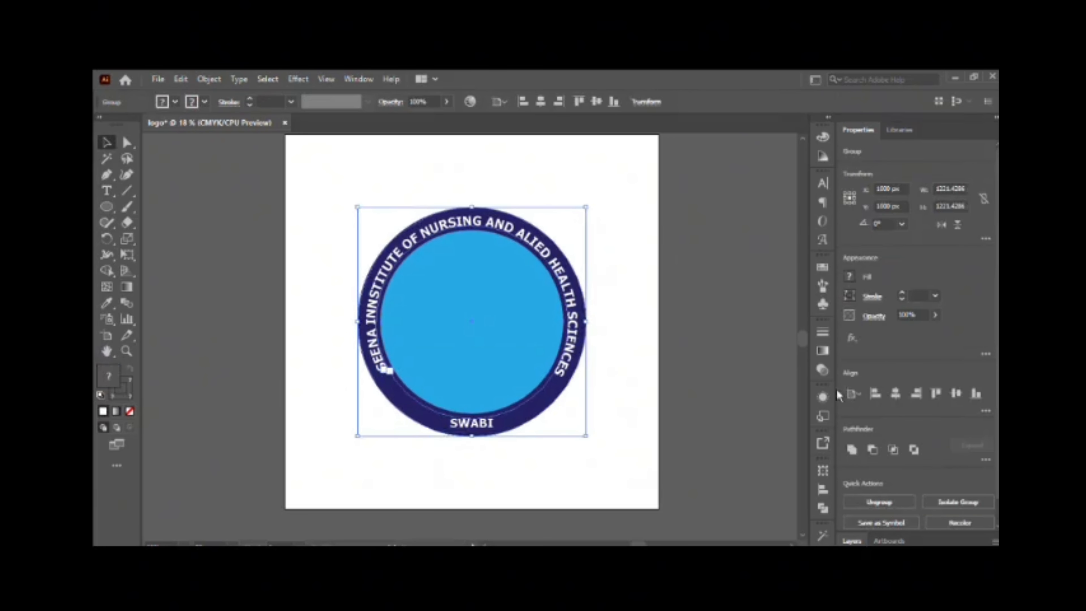
left_click(486, 424)
left_click(863, 423)
left_click_drag(474, 423, 471, 424)
left_click(625, 443)
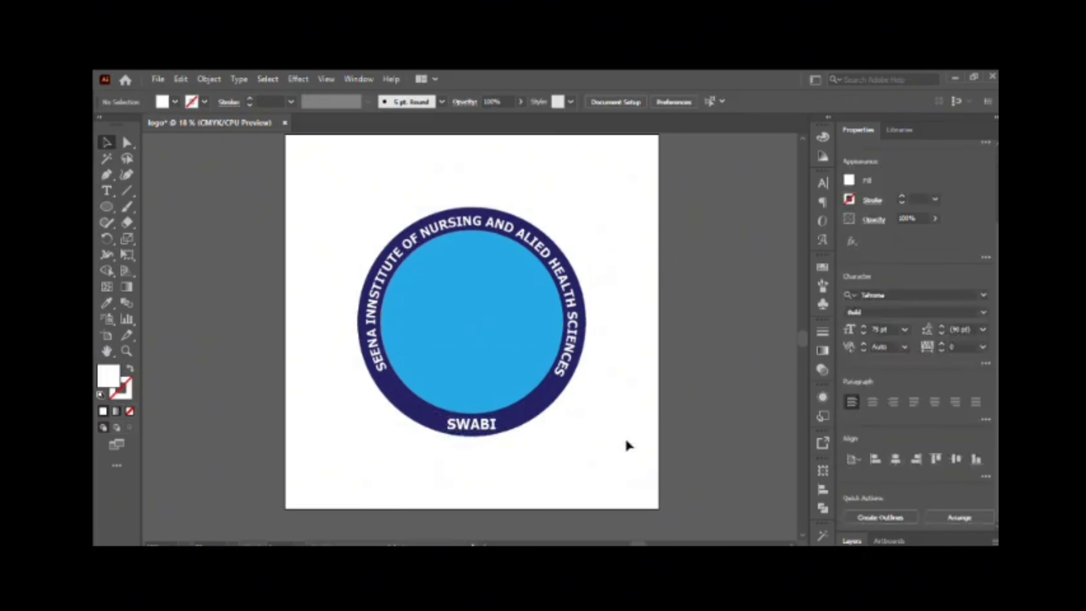
Draw a shallow arc about 514 px wide with the Pen tool on the empty canvas beside the artboard.
left_click_drag(267, 324, 470, 339)
left_click(107, 176)
left_click(183, 290)
left_click_drag(329, 326, 323, 341)
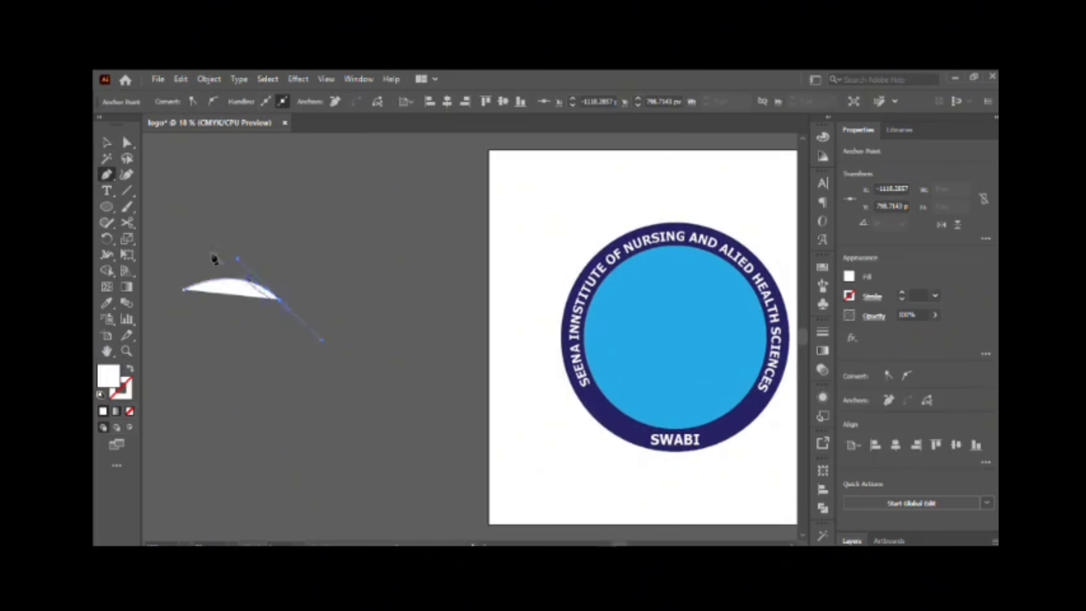
Give the arc no fill and a black 36 pt stroke with a width profile tapered at both ends.
left_click(836, 499)
left_click(901, 292)
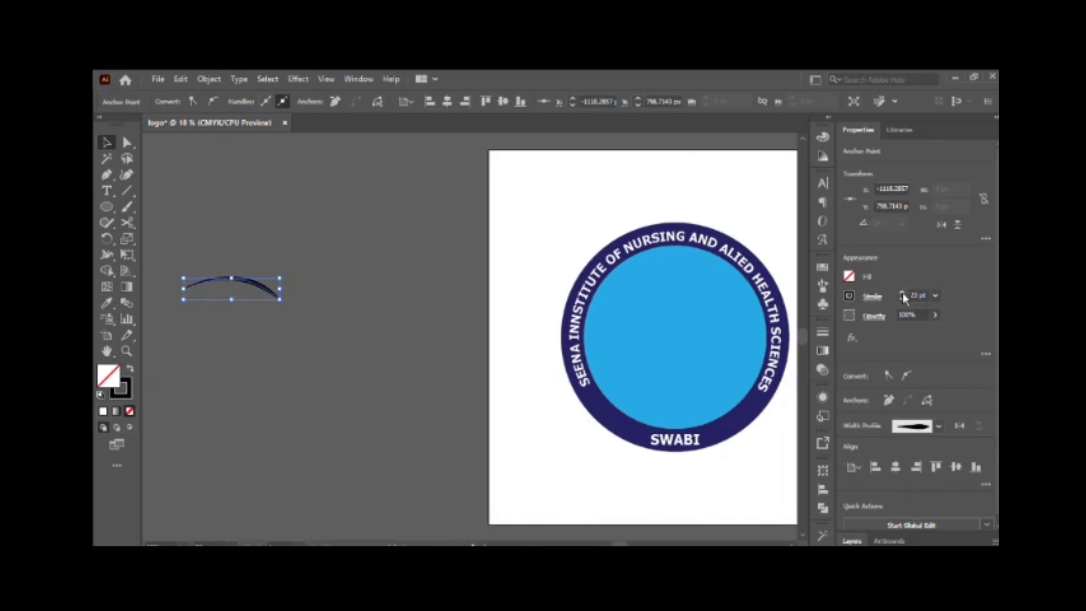
left_click(453, 250)
left_click(239, 279)
left_click(872, 298)
left_click(849, 501)
left_click(385, 257)
Duplicate the tapered arc twice, moving each copy down to make three evenly stacked arcs.
left_click(242, 277)
key("ctrl+c")
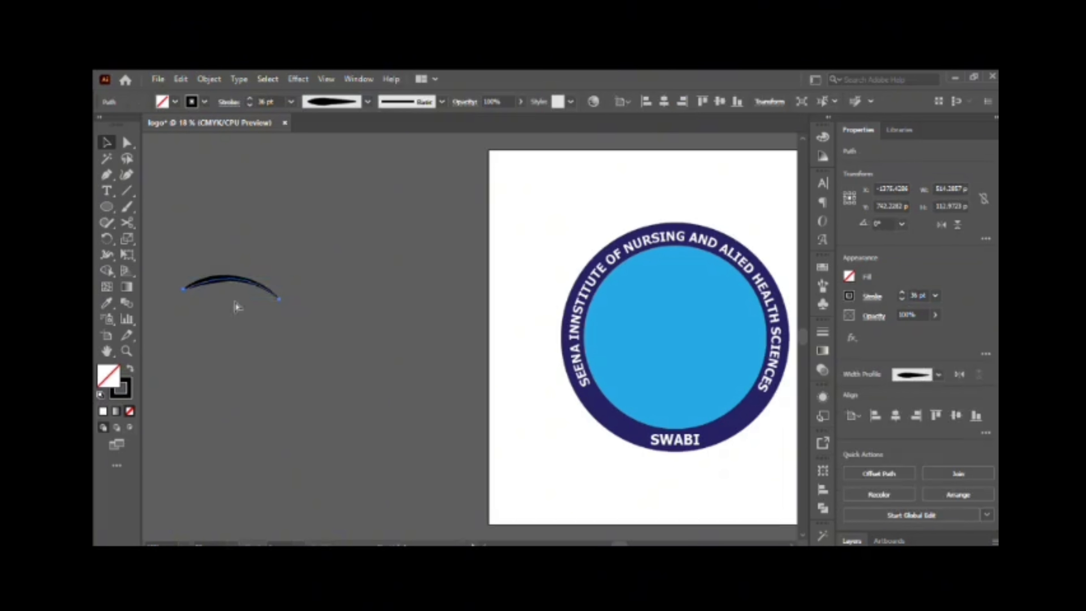
key("Down")
key("Down")
key("Down")
key("Down")
key("Down")
key("Down")
key("ctrl+c")
key("ctrl+f")
key("Down")
key("Down")
key("Down")
key("Down")
key("Down")
key("Down")
key("Down")
key("Down")
key("Down")
key("Down")
key("Down")
key("Down")
key("Down")
key("Down")
key("Down")
key("Down")
key("Down")
key("Down")
key("Down")
key("Down")
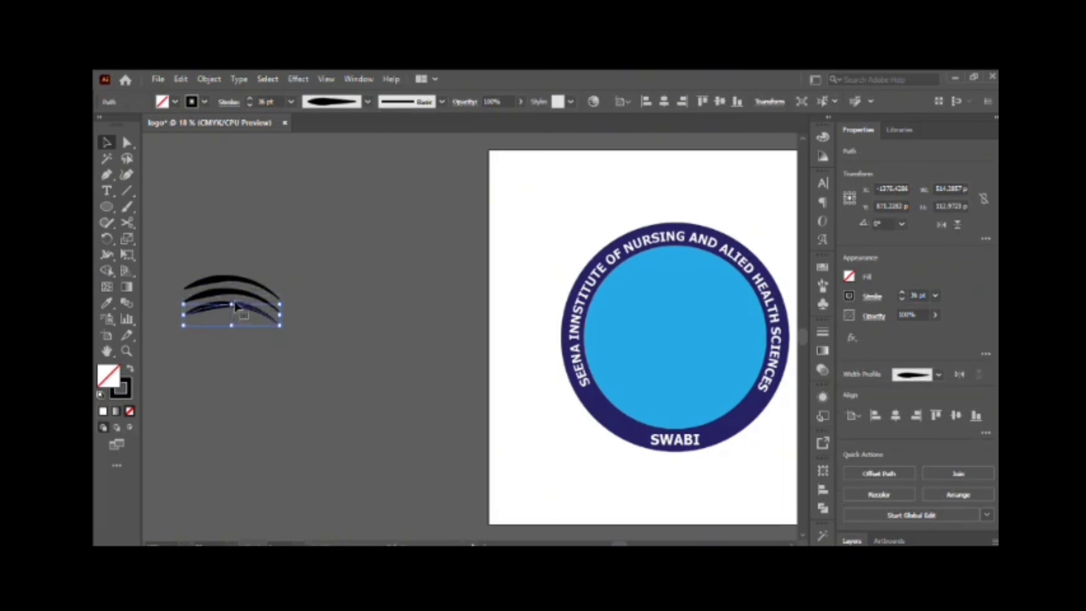
Duplicate the three arcs, flip the copies horizontally and move them sideways to form the opposite page of an open book.
left_click_drag(260, 252, 196, 388)
key("ctrl+c")
key("ctrl+f")
left_click(941, 225)
key("Right")
key("Right")
key("Right")
key("Right")
key("Right")
key("Right")
key("Right")
key("Right")
key("Right")
key("Right")
key("Right")
key("Right")
key("Right")
key("Right")
key("Right")
key("Right")
key("Right")
key("Right")
key("Right")
key("Right")
key("Right")
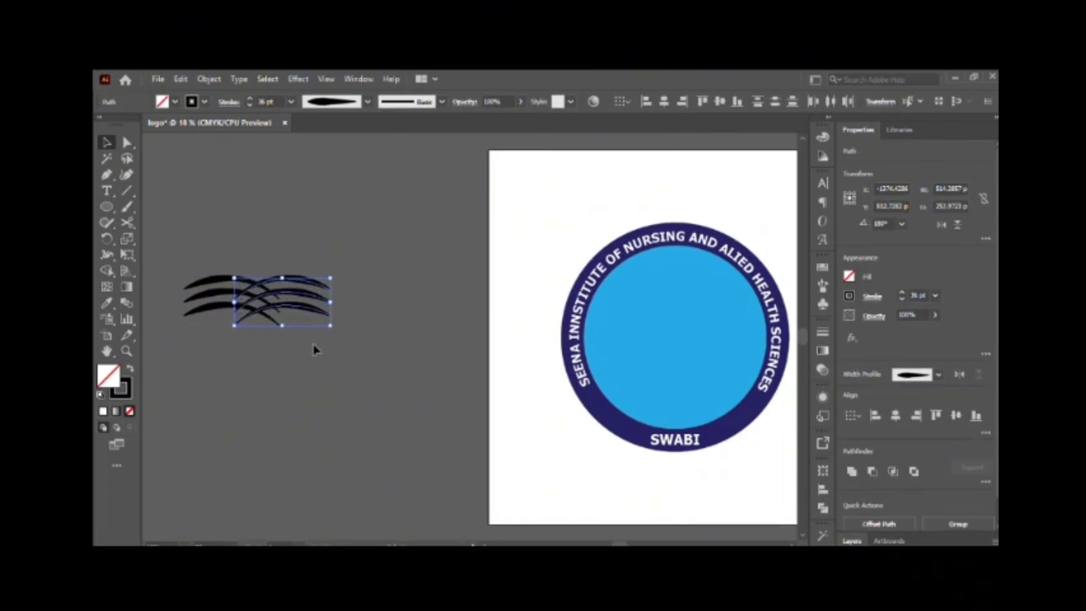
Apply the flat-bottomed width profile to the three arcs of the first page.
left_click(257, 248)
left_click_drag(261, 248, 184, 346)
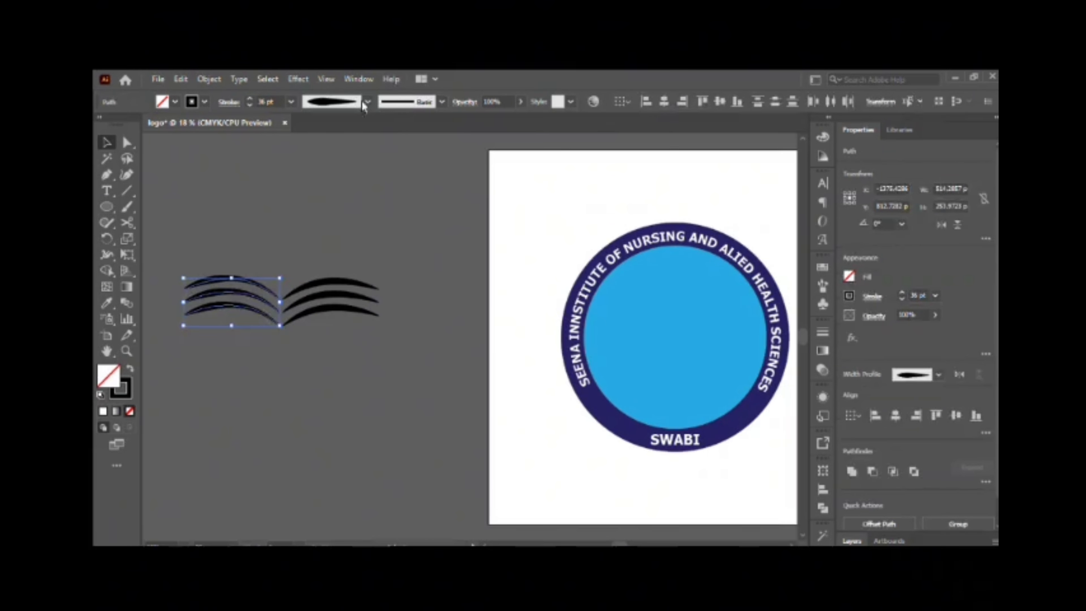
left_click(368, 102)
left_click(334, 166)
left_click(175, 249)
Draw a vertical line about 1104 px tall beside the book with a 57 pt black stroke tapered at both ends.
left_click(127, 191)
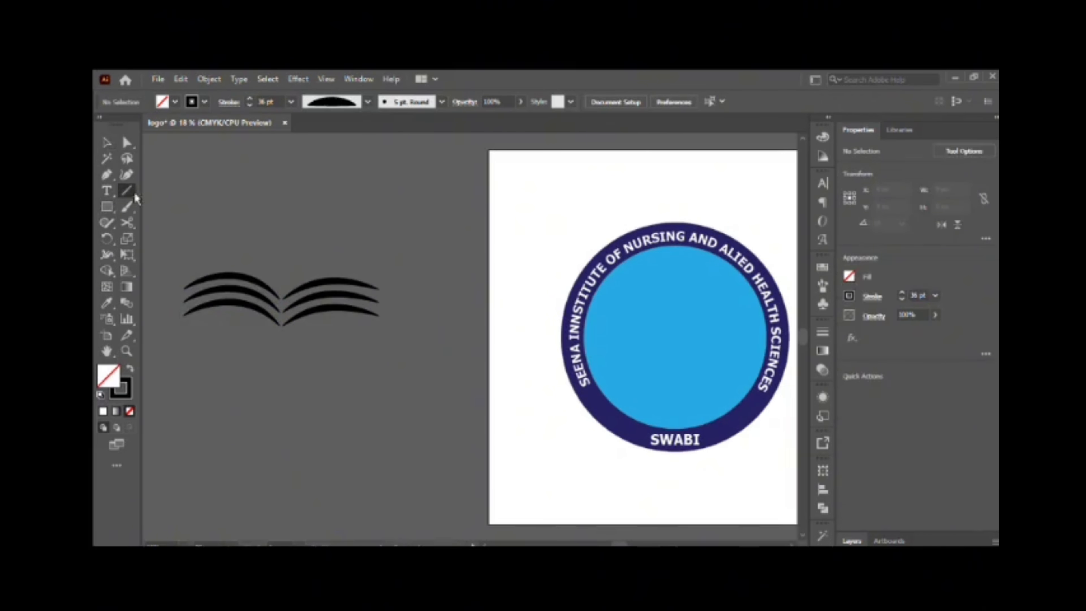
left_click_drag(417, 401, 419, 400)
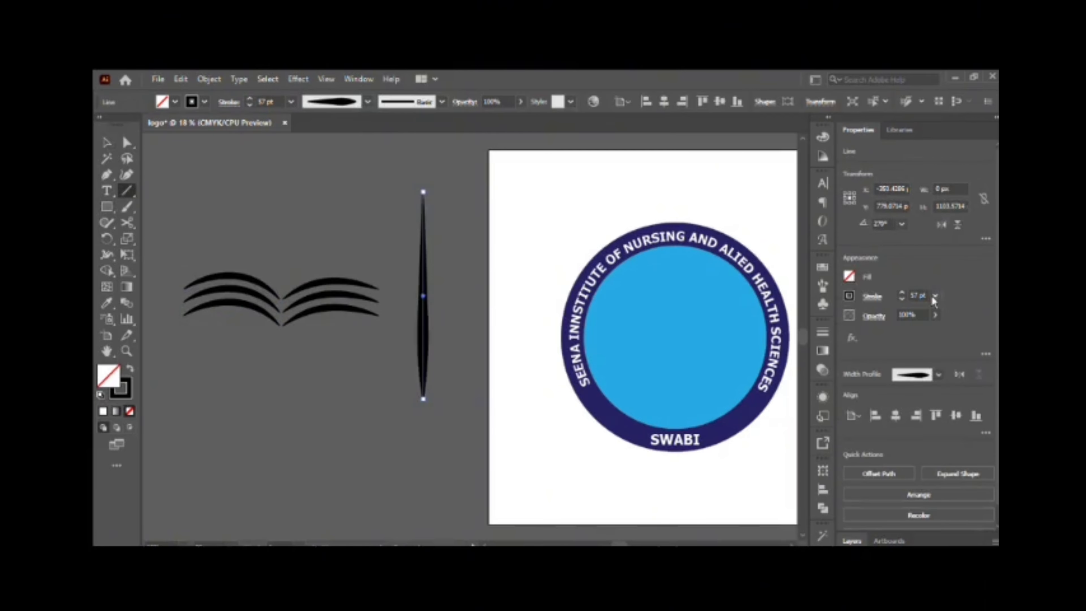
left_click(106, 142)
left_click(367, 214)
Move the tapered line onto the book's spine so its lower end sits where the two uppermost arcs meet.
left_click_drag(420, 275, 278, 200)
left_click(329, 222)
scroll(307, 257, "up", 3)
left_click(282, 295)
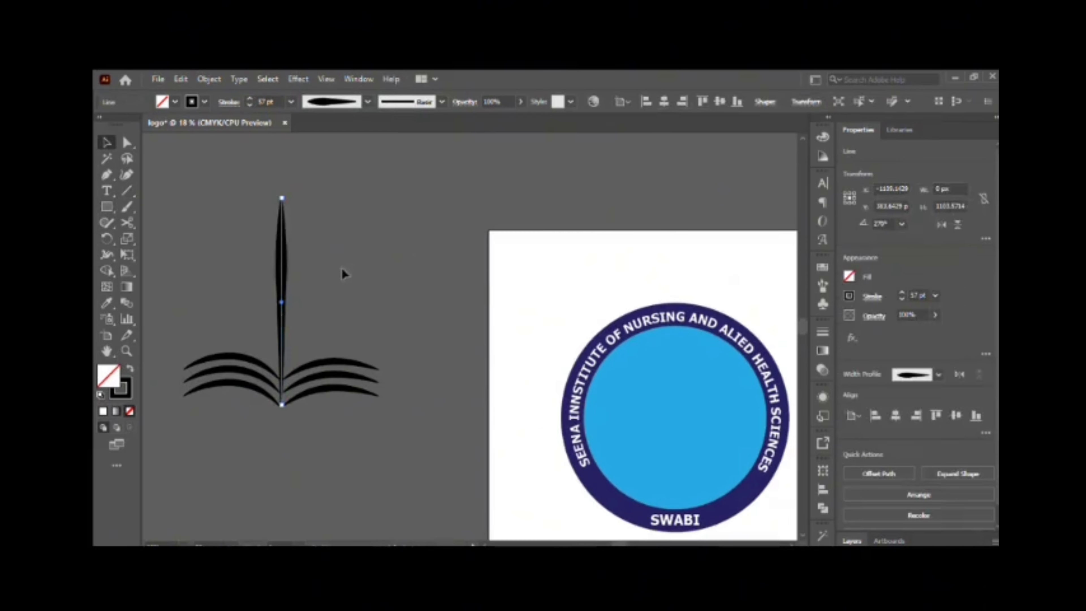
left_click(339, 269)
left_click(279, 253)
key("Up")
key("Up")
key("Up")
key("Up")
key("Up")
key("Up")
key("Up")
key("Up")
key("Up")
key("Up")
key("Up")
key("Up")
scroll(282, 381, "up", 10)
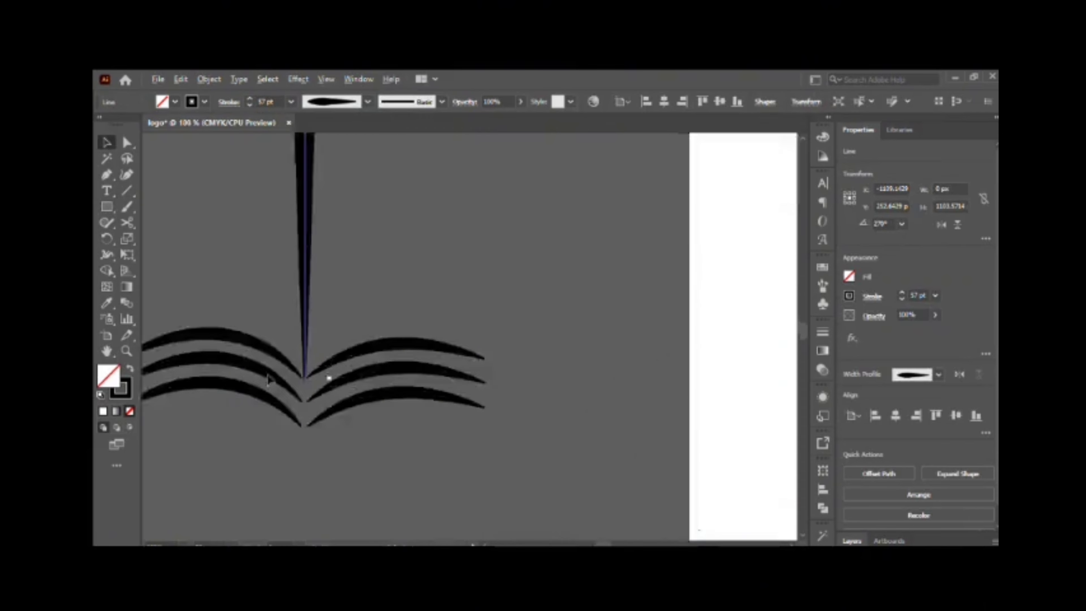
scroll(436, 393, "down", 5)
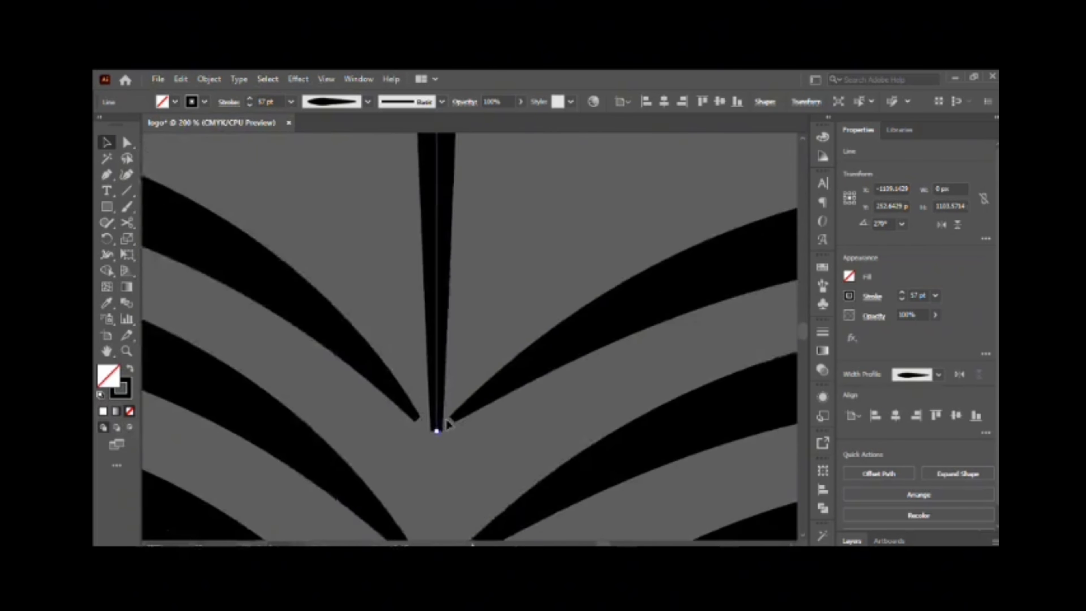
Nudge the uppermost arcs so their inner tips touch the lower end of the vertical line.
left_click(444, 357)
left_click(409, 341)
key("Down")
key("Down")
key("Down")
key("Down")
key("Down")
key("Right")
key("Right")
key("Right")
key("Right")
key("Right")
key("Right")
key("Right")
key("Right")
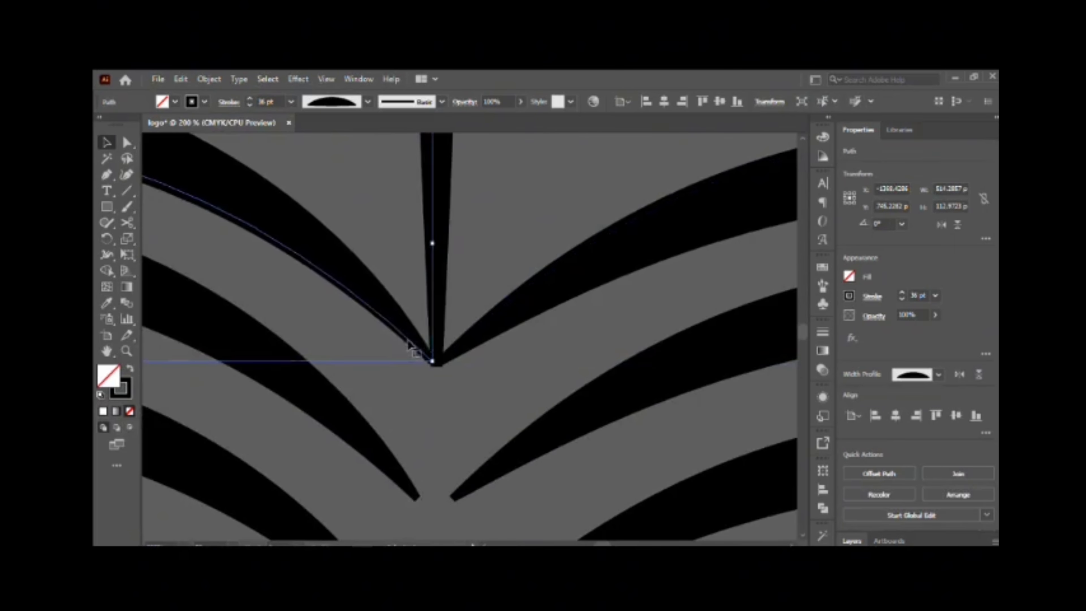
Nudge the two middle arcs toward each other until their inner tips meet below the vertical line.
left_click(434, 393)
scroll(435, 396, "down", 3)
scroll(444, 387, "down", 3)
scroll(450, 383, "up", 2)
left_click(395, 302)
key("Up")
key("Left")
key("Left")
key("Left")
key("Left")
key("Left")
key("Left")
key("Left")
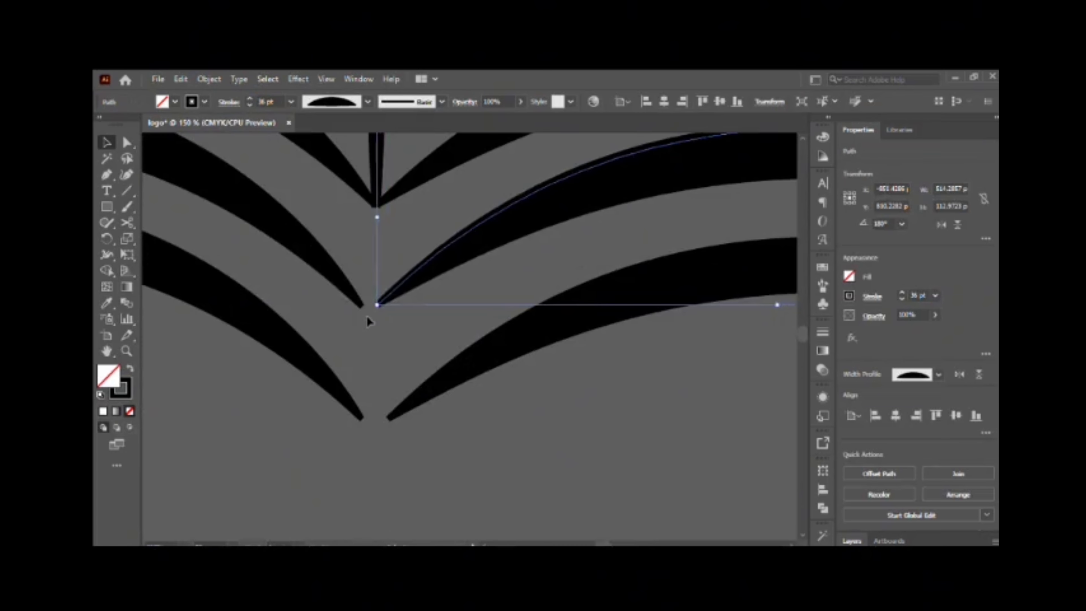
left_click(358, 301)
key("Right")
key("Right")
key("Right")
key("Right")
key("Right")
key("Right")
key("Right")
key("Right")
Try to unite the two middle arcs into one shape.
left_click(384, 298)
left_click(356, 279, "shift")
left_click(852, 471)
key("ctrl+z")
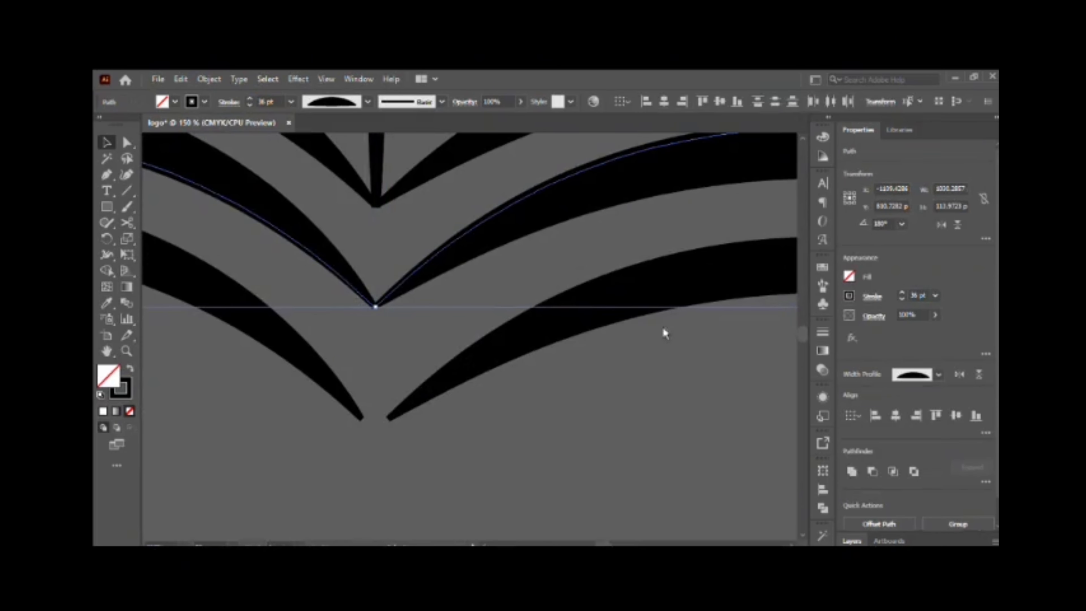
Fine-tune the meeting point of the middle arcs and delete the unaligned lowest pair of arcs.
left_click(380, 305)
left_click(368, 317)
scroll(376, 316, "up", 6)
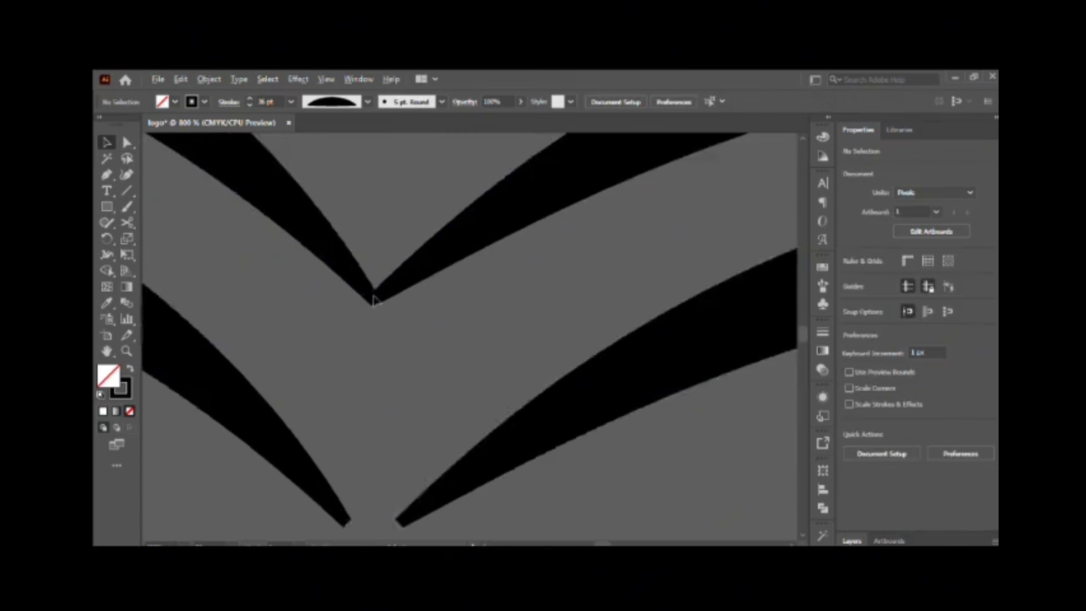
left_click_drag(351, 307, 348, 307)
left_click_drag(284, 230, 286, 230)
scroll(462, 316, "down", 10)
key("ctrl+z")
key("ctrl+z")
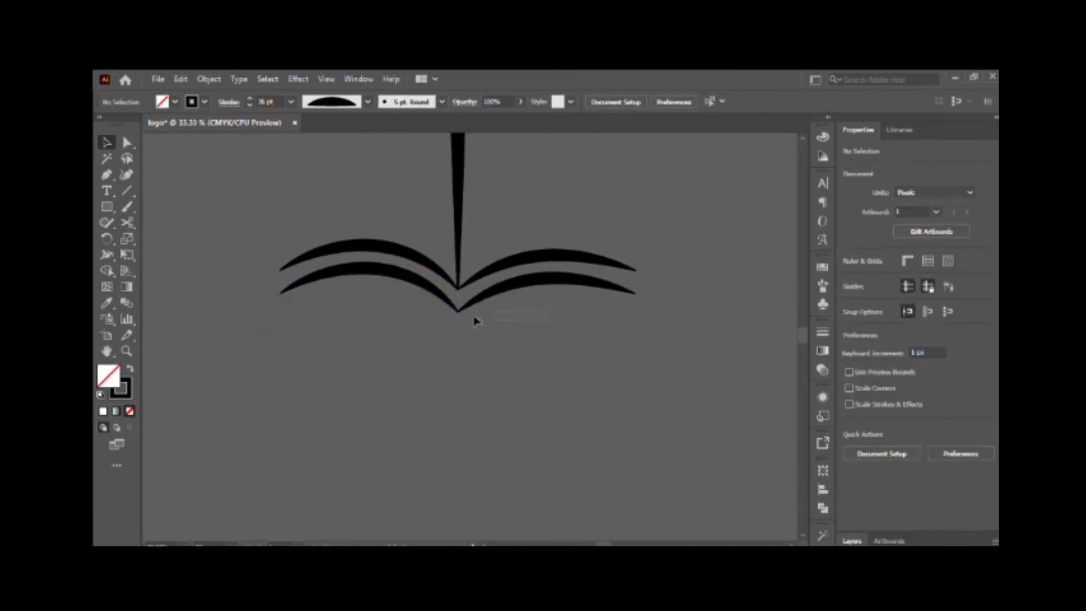
Copy the joined middle pair of arcs downward as the book's lowest row and nudge it to match the row spacing.
left_click_drag(473, 313, 463, 339)
left_click(572, 406)
scroll(571, 406, "up", 2)
left_click(573, 358)
key("Up")
key("Up")
key("Up")
key("Up")
key("Up")
key("Up")
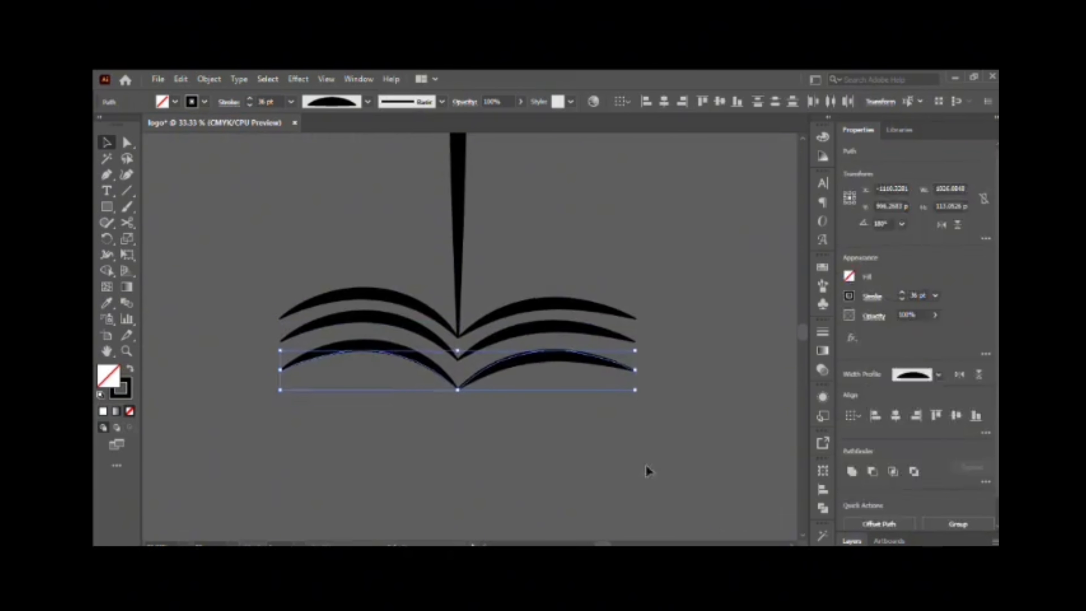
scroll(401, 383, "up", 4)
scroll(493, 339, "down", 2)
left_click(472, 364)
scroll(517, 364, "down", 3)
scroll(517, 364, "up", 1)
Try the book and vertical line over the badge and move them back beside the artboard.
left_click_drag(504, 170, 314, 418)
left_click_drag(388, 280, 456, 412)
scroll(456, 412, "down", 4)
scroll(456, 412, "right", 4)
left_click_drag(348, 357, 639, 299)
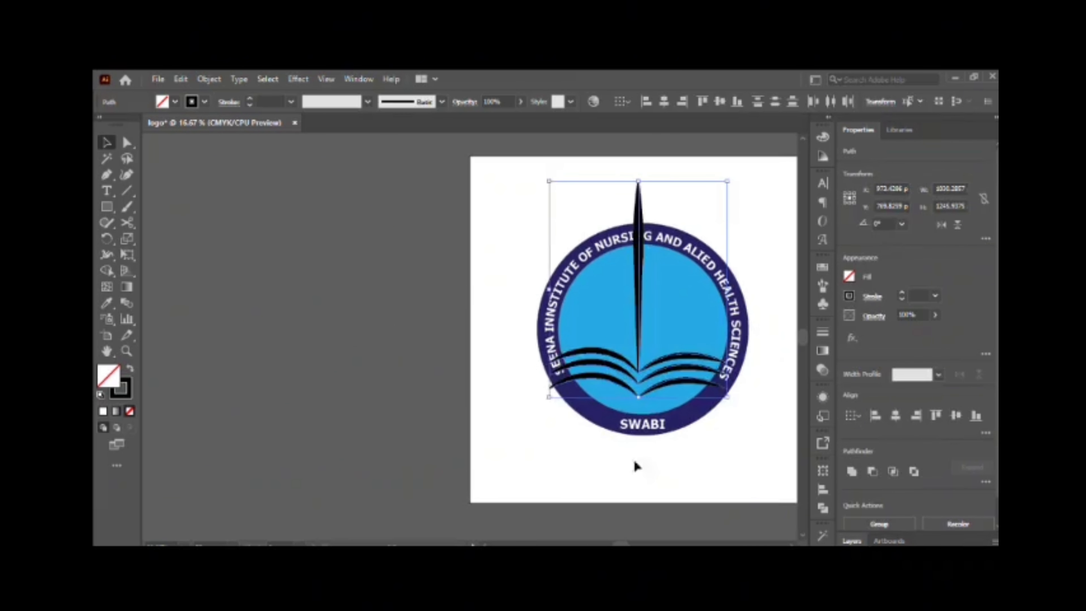
scroll(635, 462, "down", 3)
left_click_drag(636, 253, 337, 338)
Create a black triangle about 207 px wide beside the book and rotate it to point downward.
left_click(222, 276)
left_click_drag(107, 207, 147, 248)
left_click(219, 233)
left_click(520, 320)
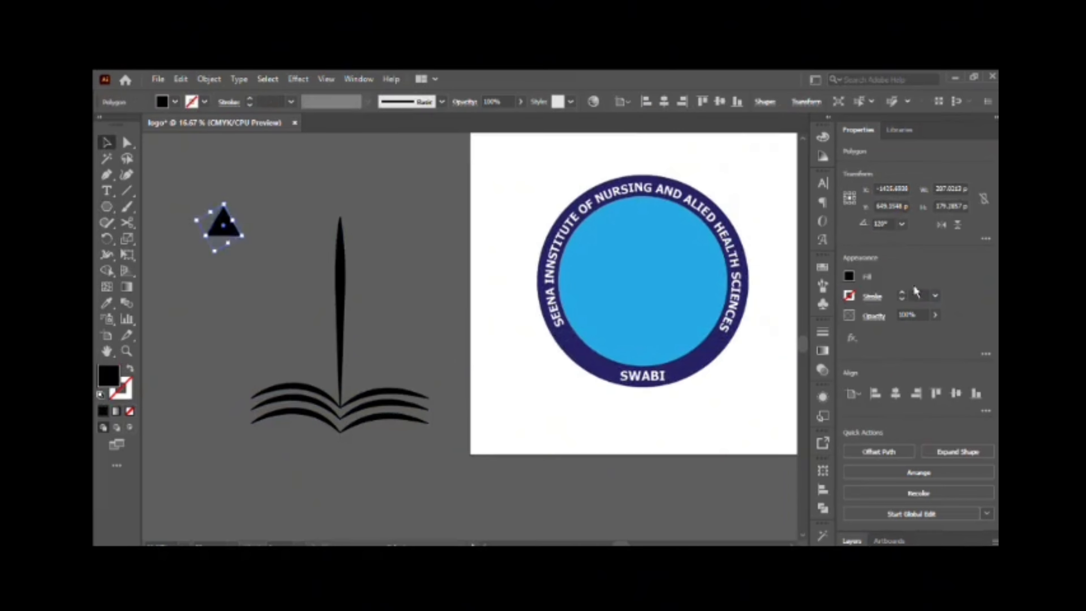
left_click(901, 224)
left_click(910, 324)
left_click(267, 218)
Move the downward-pointing triangle onto the upper part of the vertical line, centred on it.
left_click_drag(233, 227, 345, 219)
scroll(369, 253, "up", 3)
left_click(370, 329)
mouse_move(340, 324)
left_mouse_down()
mouse_move(339, 309)
mouse_move(327, 336)
left_mouse_up()
Try to subtract the triangle from the vertical line with Minus Front.
left_click(374, 291)
left_click(870, 450)
key("ctrl+z")
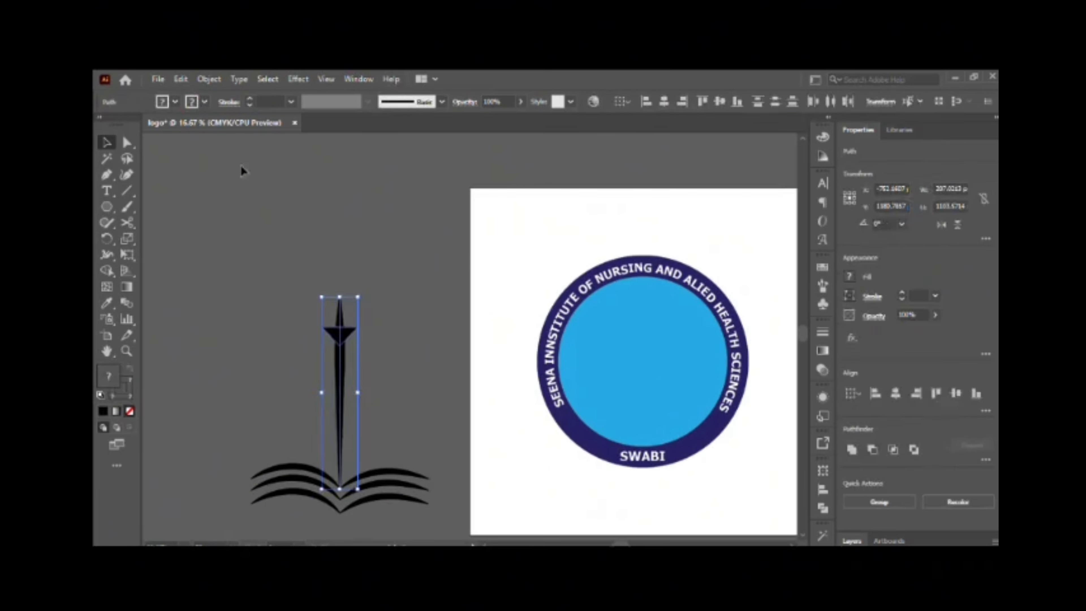
Expand the vertical line into a filled shape and delete its tip above the triangle.
left_click(209, 79)
left_click(239, 264)
left_click_drag(382, 299, 328, 335)
left_click(368, 338)
left_click(340, 313)
key("Delete")
scroll(404, 337, "down", 5)
scroll(385, 300, "up", 1)
Widen the triangle into a flat cap at the head of the stem and centre the two horizontally.
left_click(340, 269)
left_click_drag(357, 272, 303, 292)
left_click(342, 319, "shift")
left_click(664, 101)
left_click(389, 277)
key("Left")
key("Left")
key("Left")
key("Left")
key("Left")
key("Left")
key("Left")
key("Left")
left_click(245, 273)
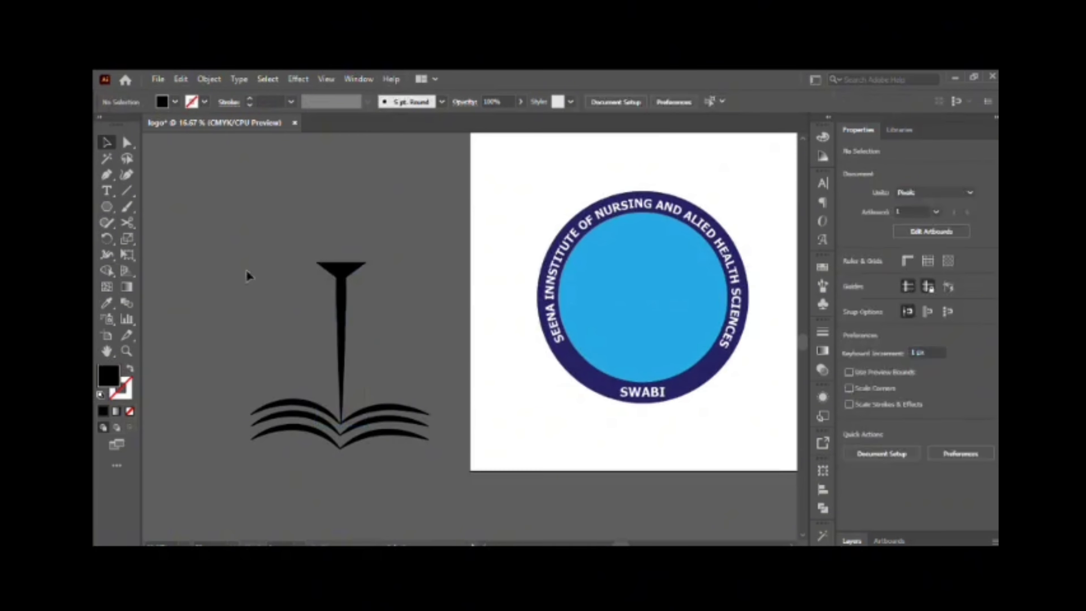
Nudge the triangle and stem together to the left, in line with the book's centre fold.
left_click_drag(246, 273, 364, 303)
left_click(401, 428)
scroll(363, 350, "up", 2)
scroll(325, 351, "down", 1)
scroll(318, 432, "up", 2)
scroll(291, 364, "down", 2)
left_click_drag(355, 261, 230, 224)
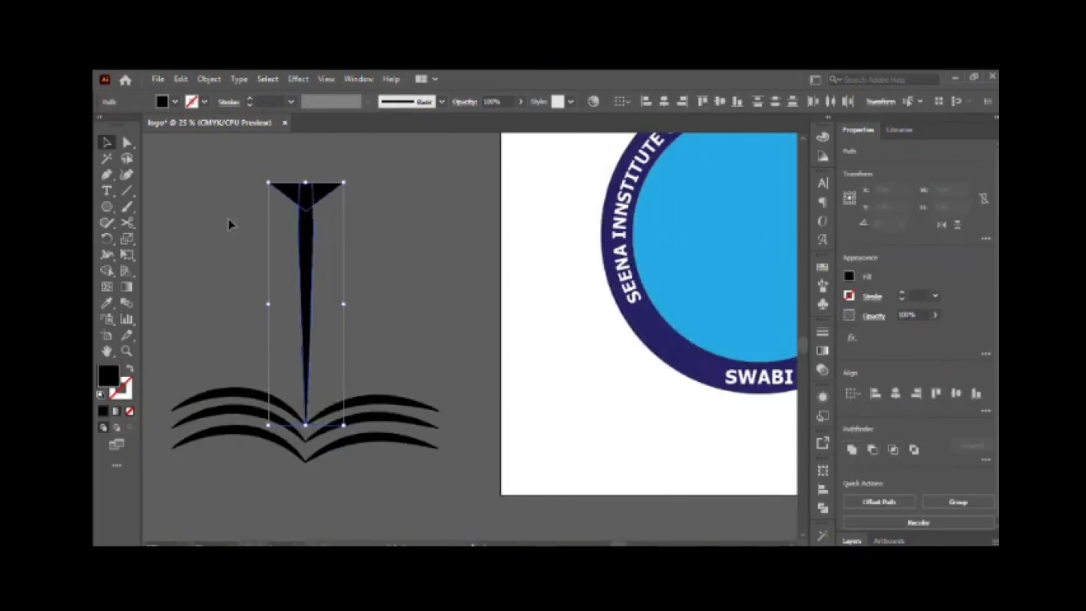
key("Left")
left_click(230, 224)
Try to expand the top book strokes and merge them with the stem's tip where they meet, and undo it.
scroll(341, 371, "up", 2)
scroll(274, 459, "down", 2)
left_click(295, 423)
left_click(216, 80)
left_click(240, 274)
left_click_drag(303, 202, 421, 468)
left_click(446, 378)
scroll(357, 453, "up", 5)
left_click(959, 503)
left_click(491, 265)
left_click(357, 460)
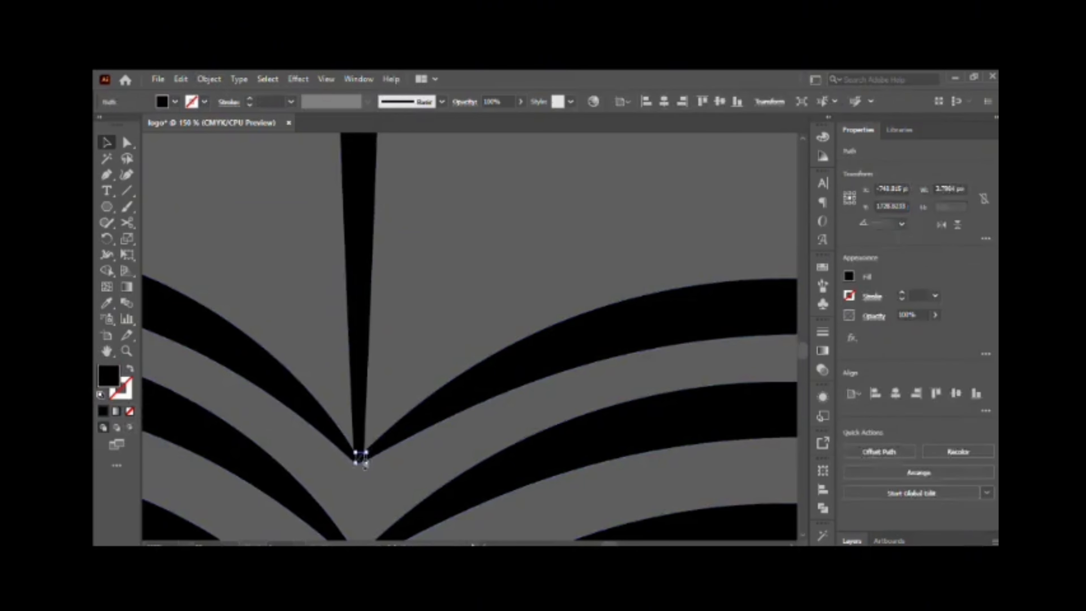
scroll(359, 470, "up", 5)
left_click(413, 421)
left_click_drag(413, 421, 323, 380)
key("shift+w")
key("v")
scroll(295, 415, "right", 3)
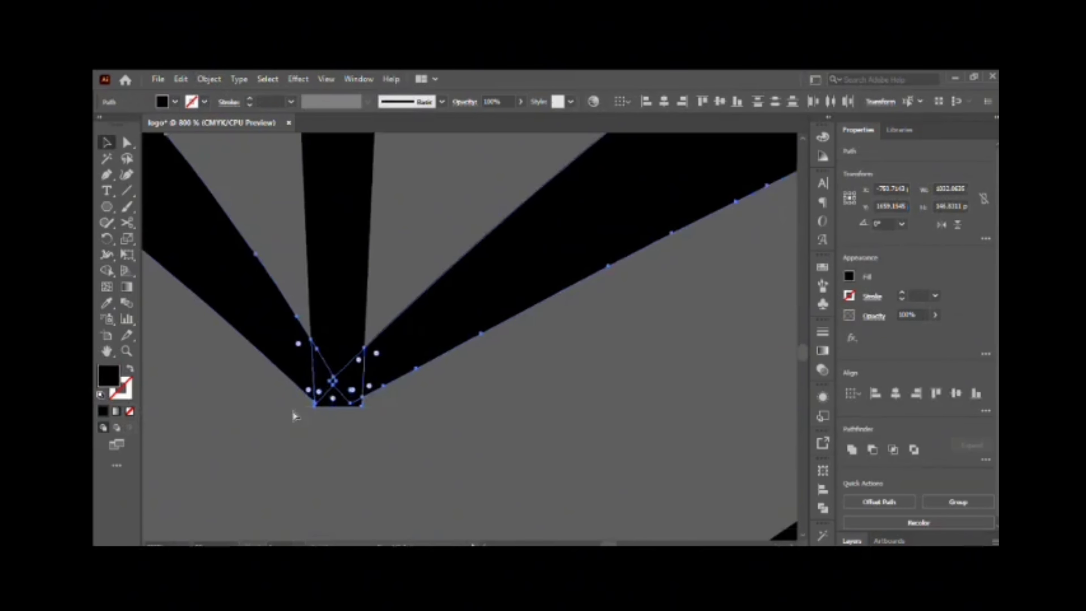
key("ctrl+z")
key("ctrl+z")
key("ctrl+z")
key("ctrl+z")
Replace the stem with a vertical line about 891 px long, with a 65 pt stroke and a tapered width profile.
scroll(318, 431, "down", 9)
left_click(363, 336)
key("Delete")
left_click(126, 190)
left_click_drag(226, 218, 226, 372)
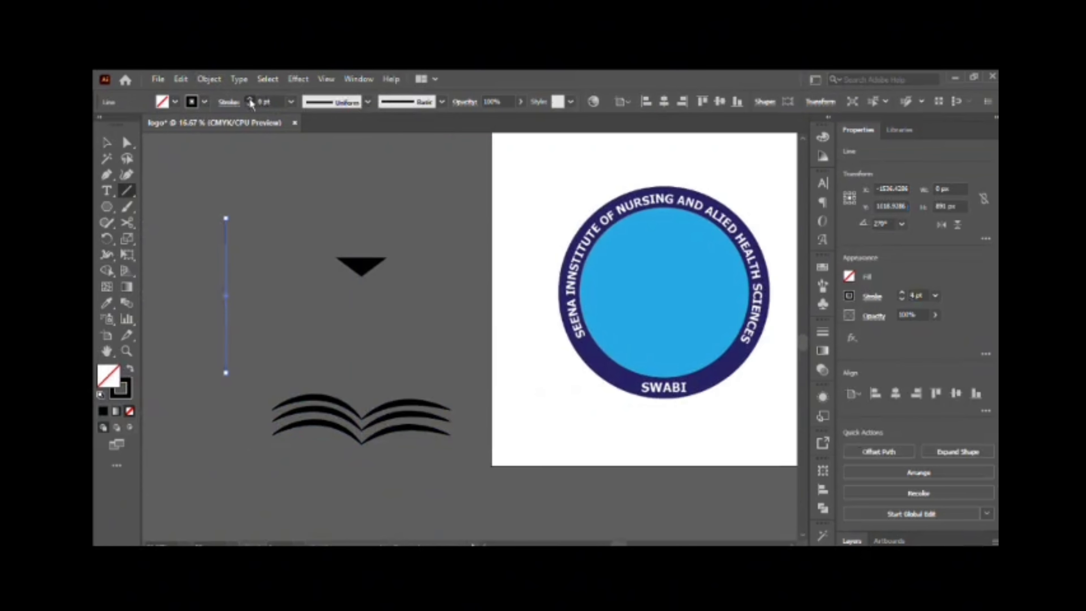
left_click(249, 99)
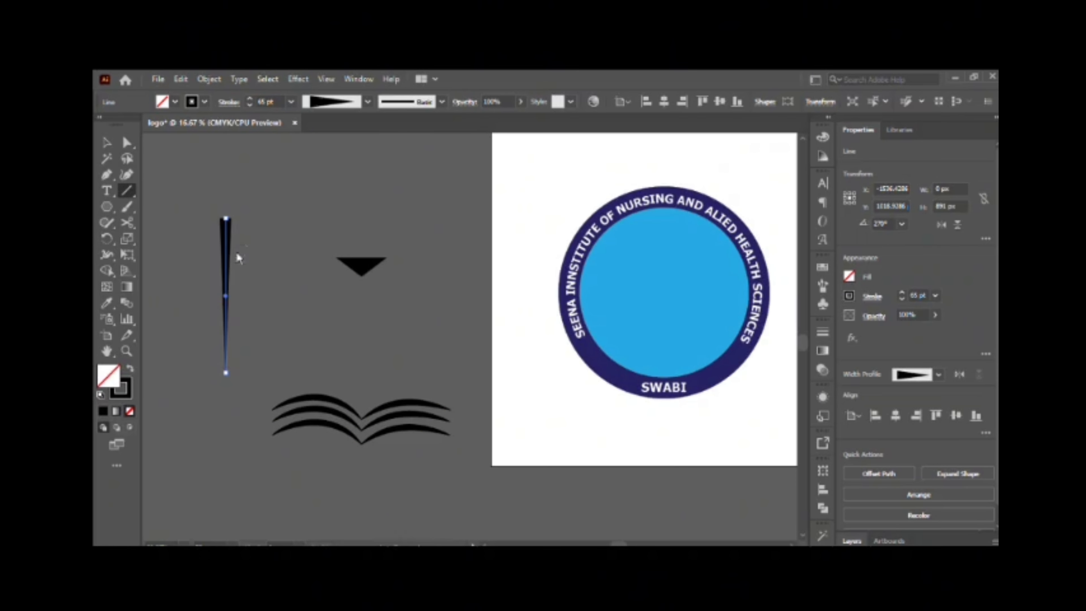
Expand the tapered line into a filled shape and place it between the triangle and the book's centre fold.
key("v")
left_click(209, 79)
left_click(397, 423)
left_click(411, 323)
scroll(363, 402, "up", 6)
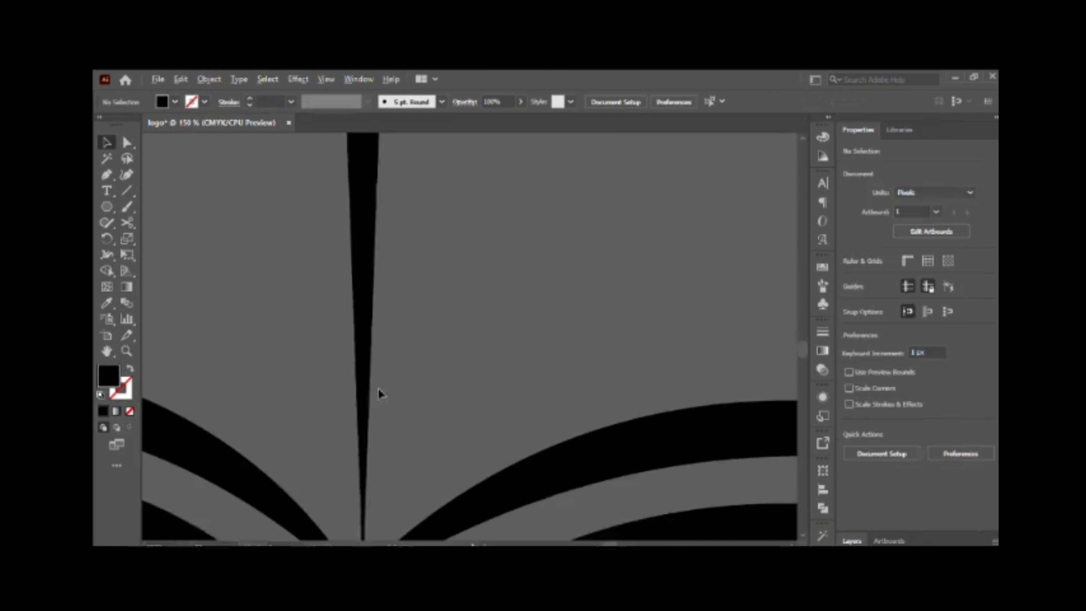
scroll(378, 387, "down", 3)
Nudge the stem left and down until its tip passes the point where the top book strokes meet.
left_click(366, 359)
key("Left")
key("Down")
key("Down")
key("Down")
key("Down")
key("Down")
Stretch the right-hand book strokes upward to match the height of the left-hand ones.
left_click(466, 373)
left_click_drag(756, 298, 756, 276)
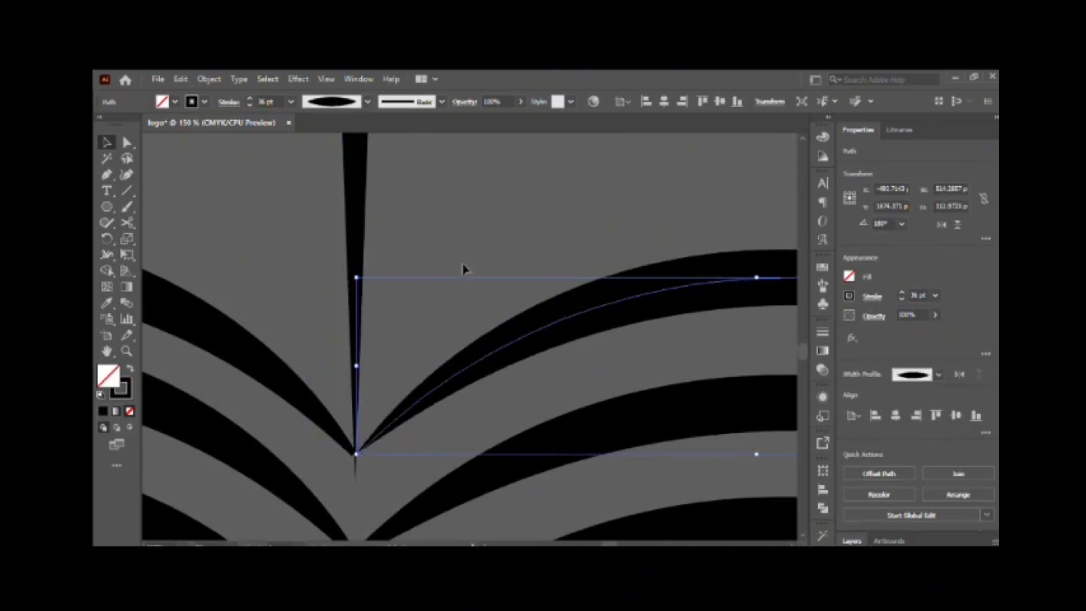
left_click(299, 396)
scroll(422, 337, "down", 6)
scroll(422, 337, "up", 3)
left_click(483, 362)
left_click_drag(531, 361, 531, 353)
left_click(338, 366)
left_click(368, 101)
left_click(338, 404)
left_click(368, 102)
left_click(466, 414)
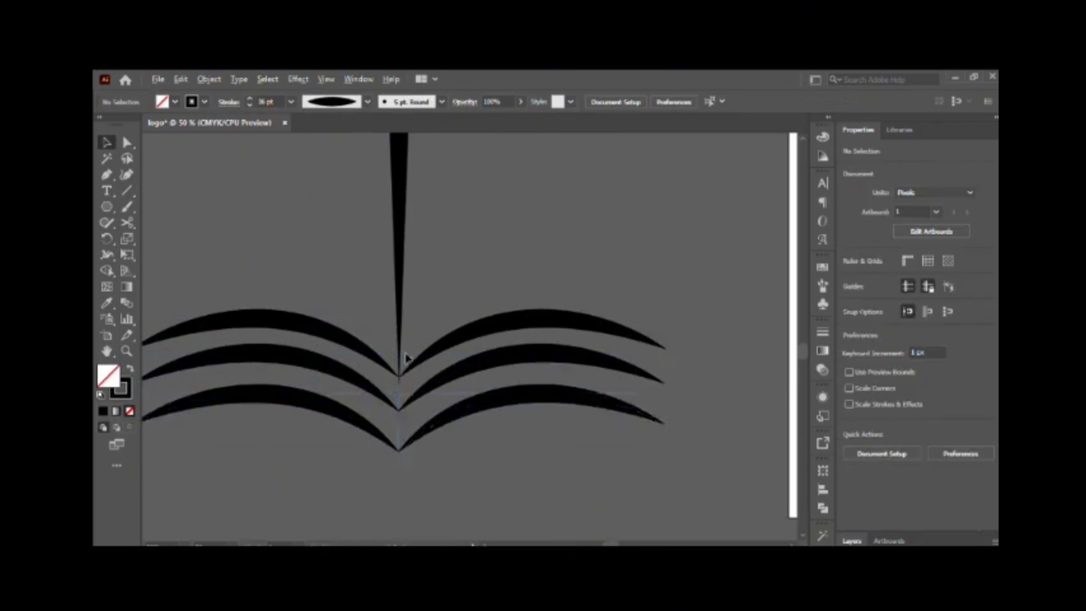
Split off and delete the stem's tip below the meeting point of the top book strokes with the Shape Builder.
scroll(408, 380, "up", 6)
left_click(363, 320)
left_click(310, 315)
left_click(307, 358)
scroll(308, 362, "down", 1)
left_click_drag(386, 295, 243, 341)
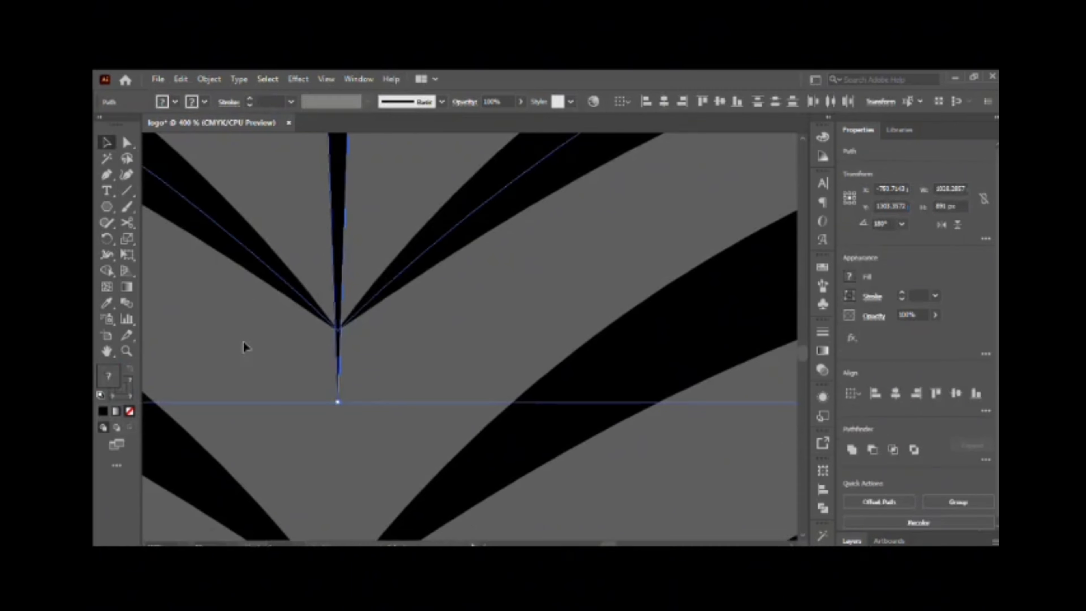
key("shift+m")
left_click(337, 363, "alt")
left_click(391, 326)
left_click(315, 347)
key("Delete")
Examine how the middle and lower book strokes meet at the centre fold.
scroll(340, 419, "down", 3)
left_click(376, 314)
left_click(259, 294)
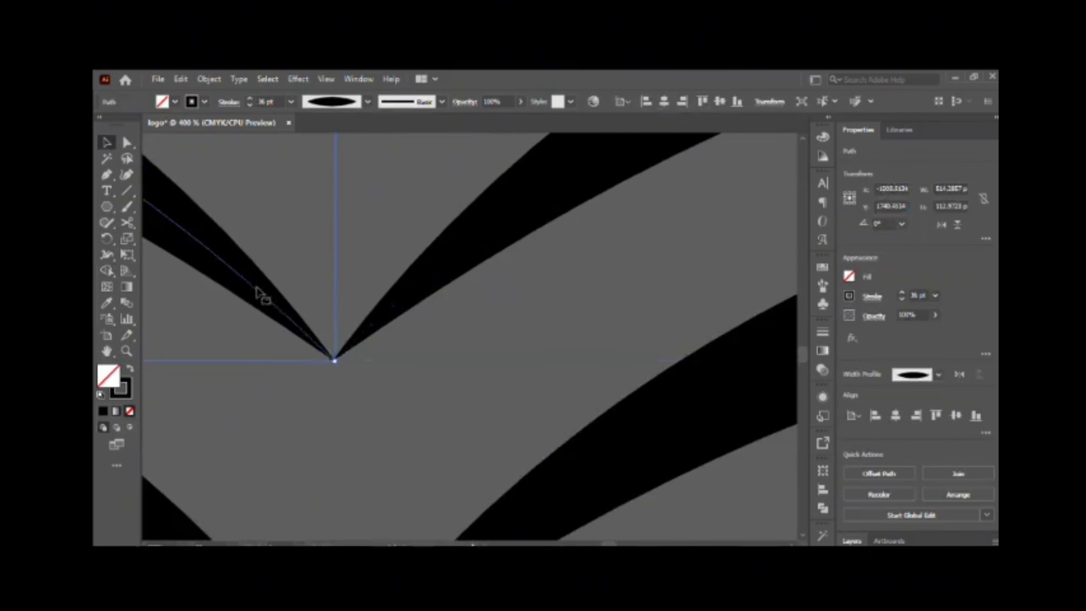
scroll(299, 385, "down", 3)
left_click(327, 464)
left_click(296, 408)
left_click(372, 476)
scroll(372, 475, "down", 9)
Draw a blue square about 239 px wide in the empty area beside the stem and rotate it into a diamond at 45°.
key("l")
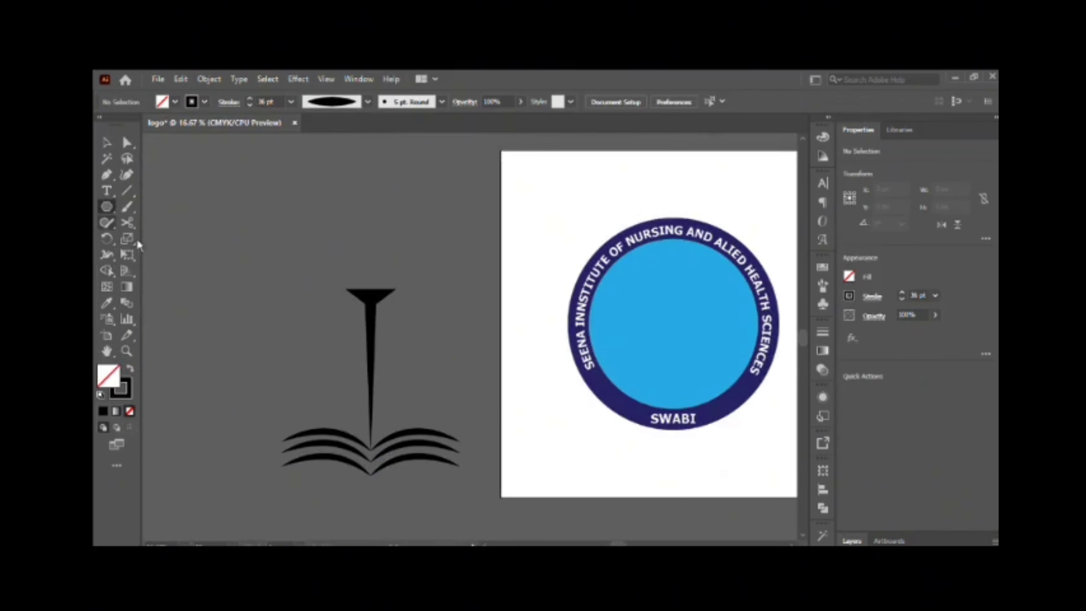
left_click_drag(224, 264, 248, 284)
key("v")
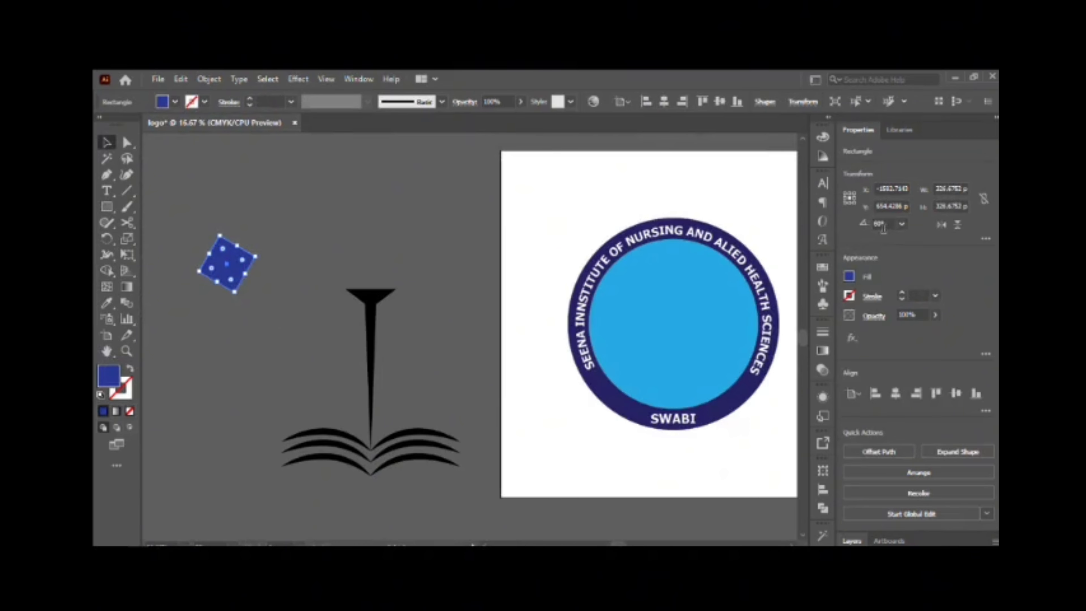
Round the diamond's two side corners and change it to an unfilled black outline with a 3 pt stroke.
scroll(246, 238, "up", 4)
left_click_drag(568, 354, 476, 365)
scroll(476, 365, "up", 1)
left_click(901, 293)
key("/")
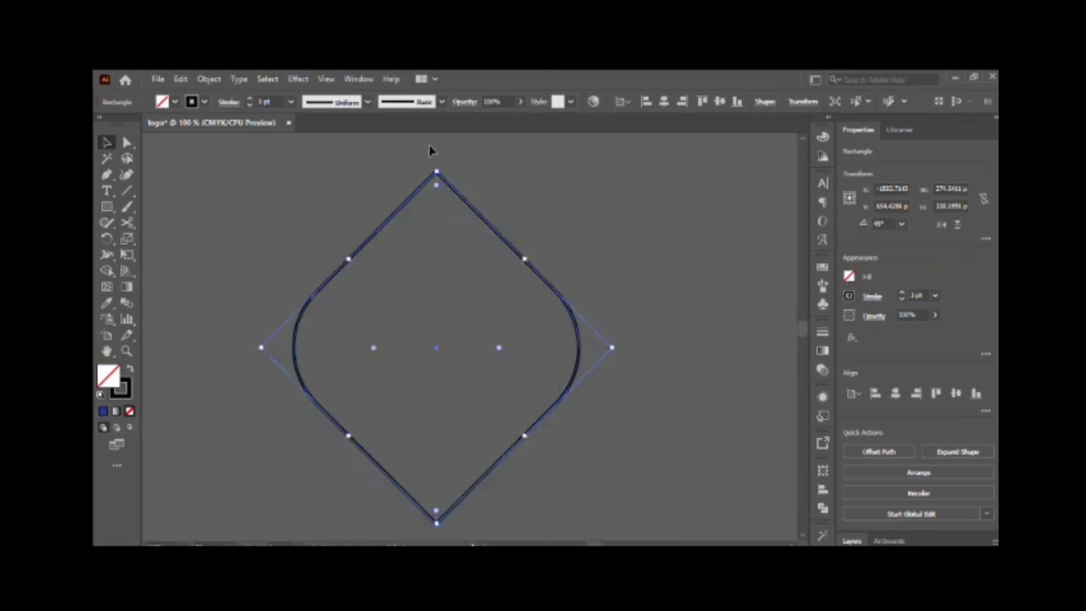
Draw an S-shaped curve with the Pen tool from the diamond's upper corner through its right half to the lower corner.
left_click(431, 150)
key("p")
left_click(435, 173)
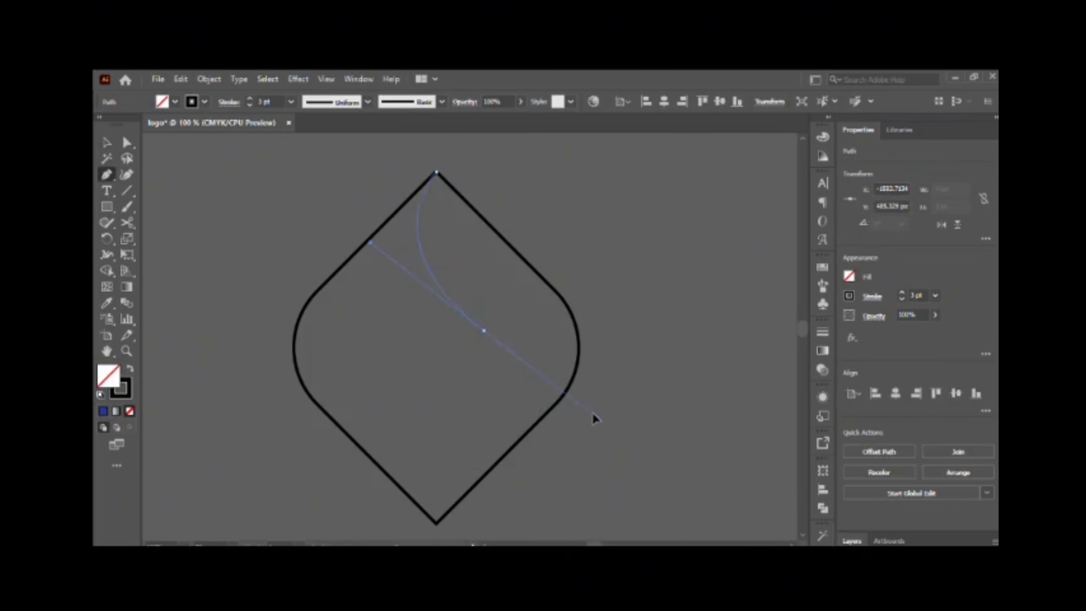
left_click_drag(592, 411, 593, 412)
left_click(484, 331)
left_click_drag(418, 517, 380, 310)
scroll(385, 308, "down", 2)
scroll(391, 323, "up", 2)
key("ctrl+z")
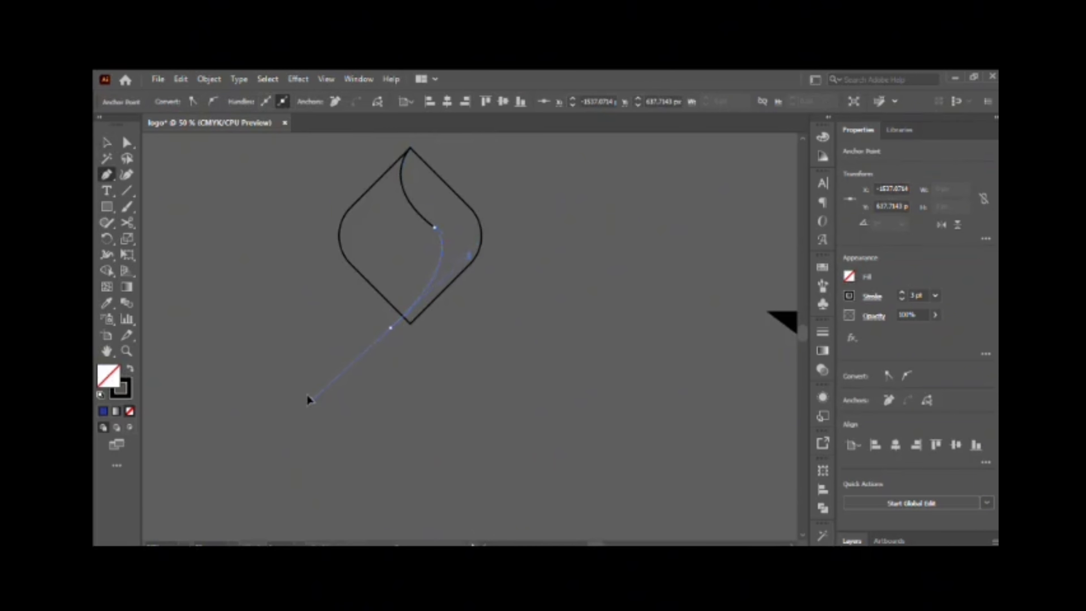
scroll(452, 219, "up", 2)
scroll(412, 300, "down", 2)
left_click_drag(357, 363, 359, 365)
Adjust the curve's middle anchor and lower end so the bend sits further inside the diamond.
left_click(436, 296)
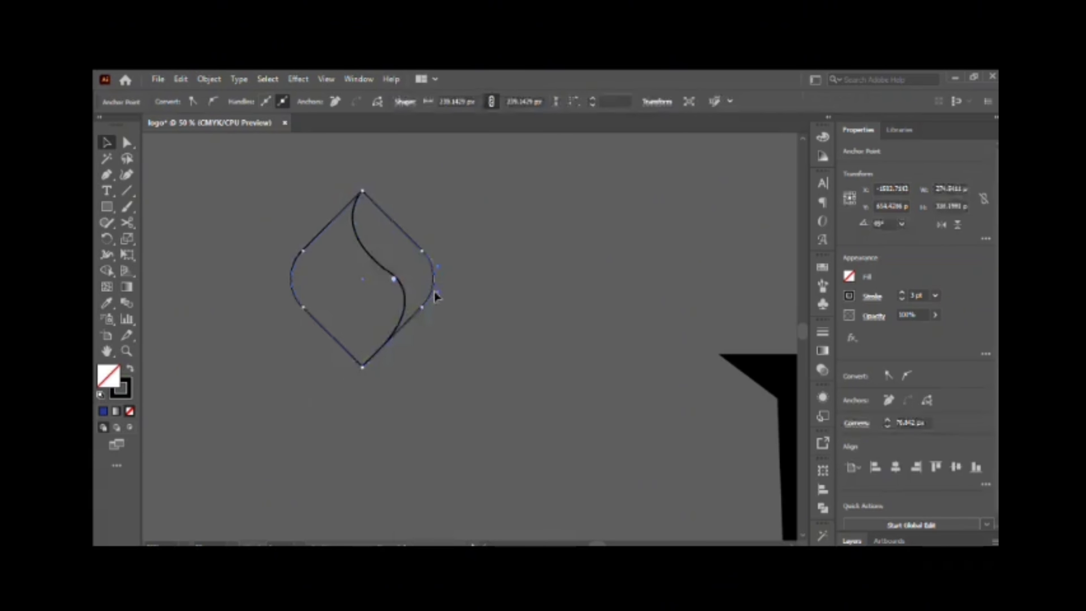
left_click(359, 367)
left_click(355, 239)
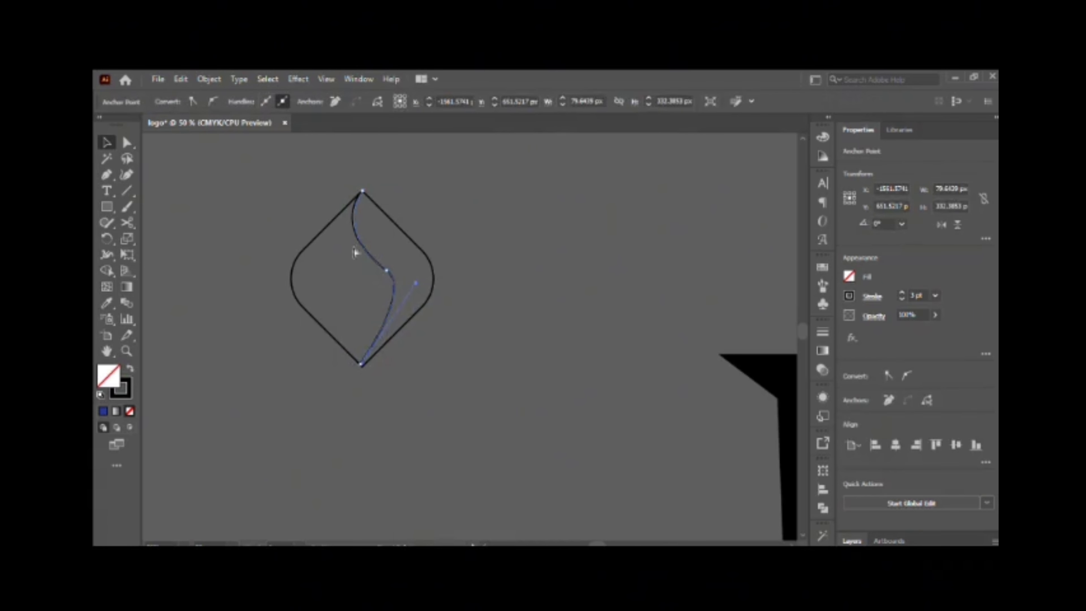
Try to outline the strokes of the diamond and the curve.
left_click(398, 228, "shift")
key("alt+o")
key("p")
key("u")
key("ctrl+z")
key("ctrl+z")
key("ctrl+z")
key("ctrl+z")
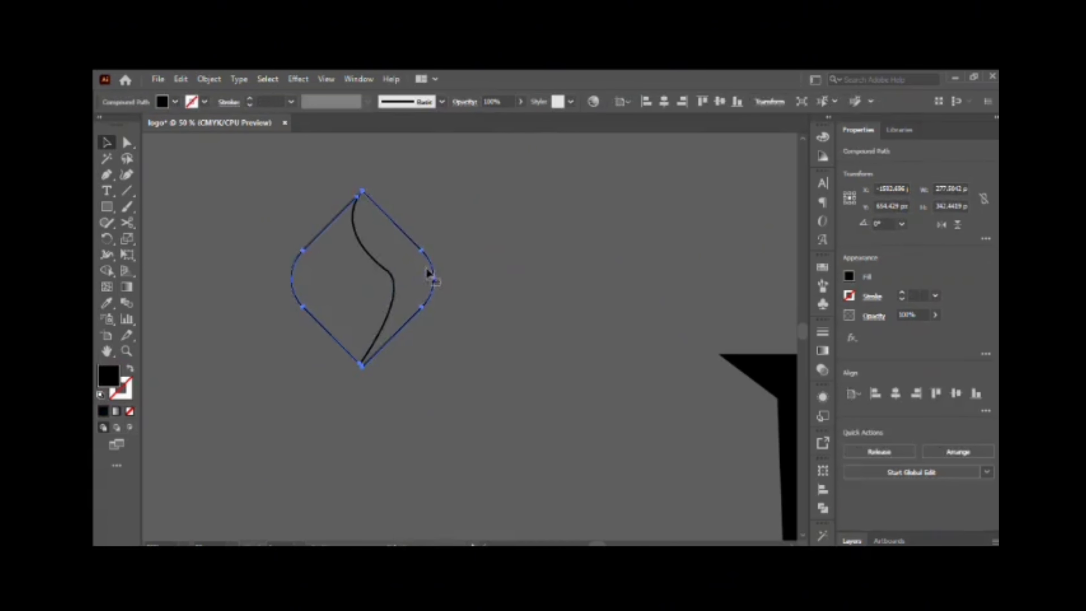
Revert the outlined strokes and extend the curve's lower end slightly past the diamond's lower outline.
left_click_drag(414, 316, 449, 376)
key("ctrl+z")
key("ctrl+z")
left_click(487, 279)
scroll(385, 269, "up", 4)
scroll(386, 274, "down", 1)
scroll(388, 326, "up", 1)
key("ctrl+z")
key("ctrl+z")
key("ctrl+z")
key("ctrl+z")
key("ctrl+z")
key("ctrl+z")
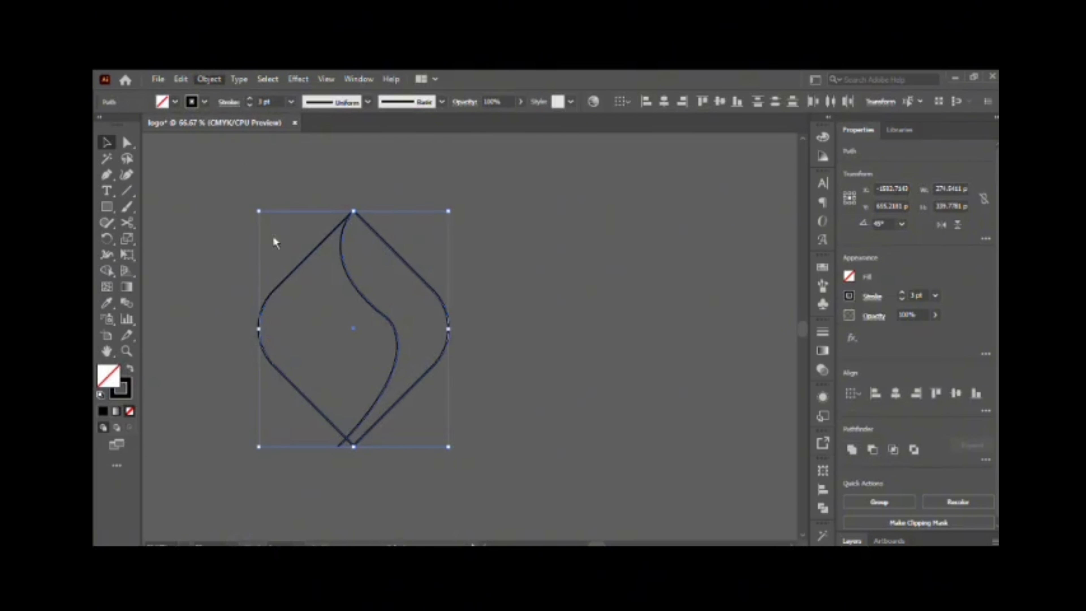
Convert the strokes of the diamond and the extended curve into filled outlines.
left_click(308, 257)
left_click(373, 306, "shift")
left_click(358, 265)
left_click(352, 280)
left_click(409, 265, "shift")
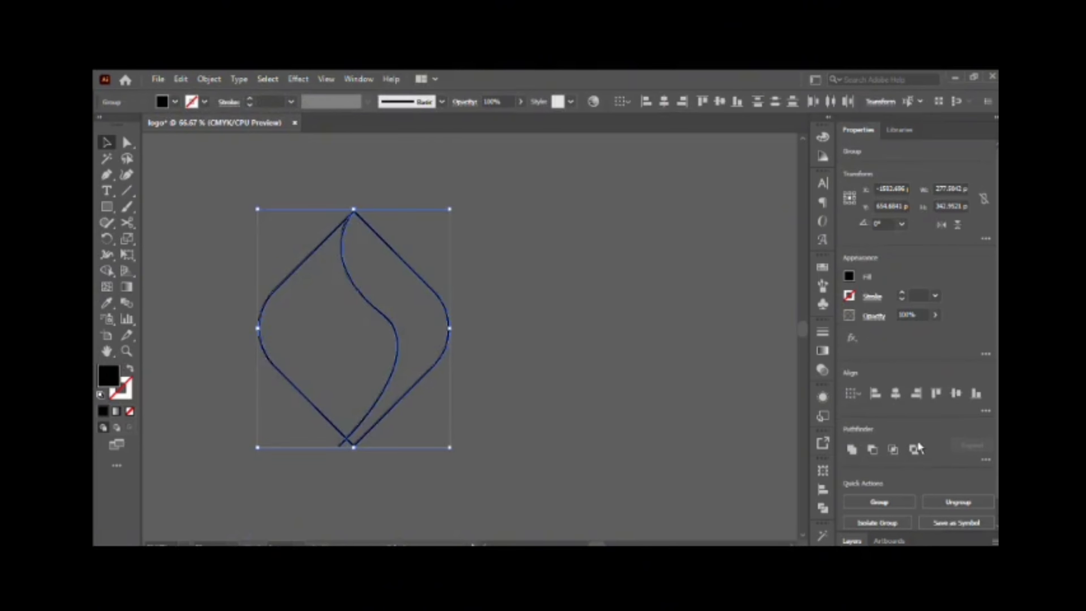
Fill the diamond's region to the right of the curve in black with the Shape Builder.
left_click(106, 271)
left_click(327, 326)
key("ctrl+z")
left_click(421, 320)
left_click(107, 142)
left_click(492, 274)
left_click_drag(417, 312, 582, 315)
key("ctrl+z")
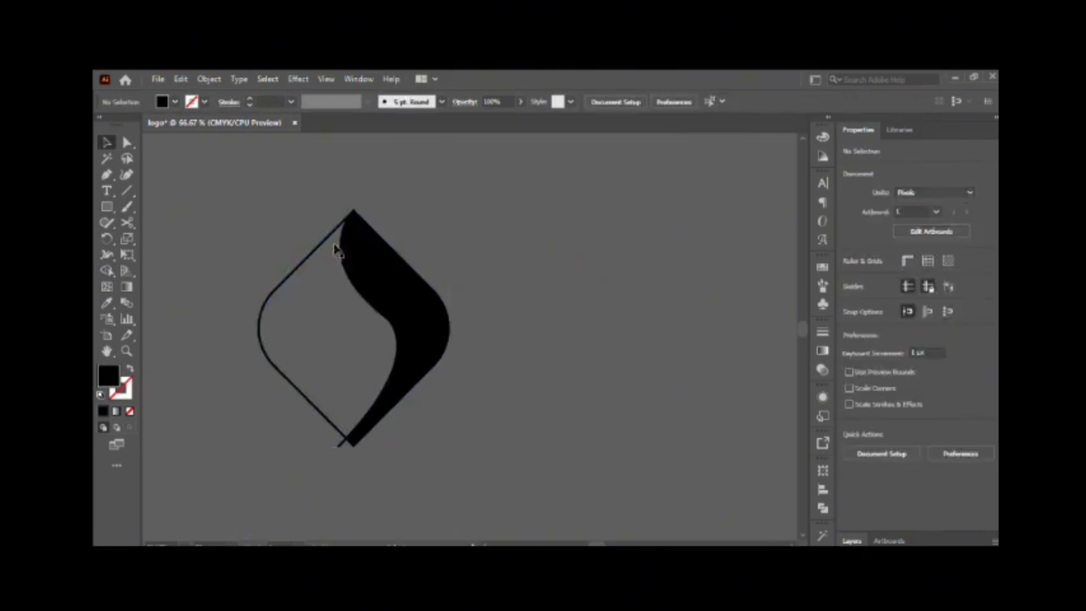
Ungroup the diamond artwork and move the black flame-shaped piece out to its right.
left_click(348, 252)
left_click(396, 345, "shift")
left_click(957, 502)
left_click(555, 342)
left_click_drag(415, 331, 609, 341)
Round the two corners at the lower end of the black flame-shaped piece.
scroll(527, 449, "up", 9)
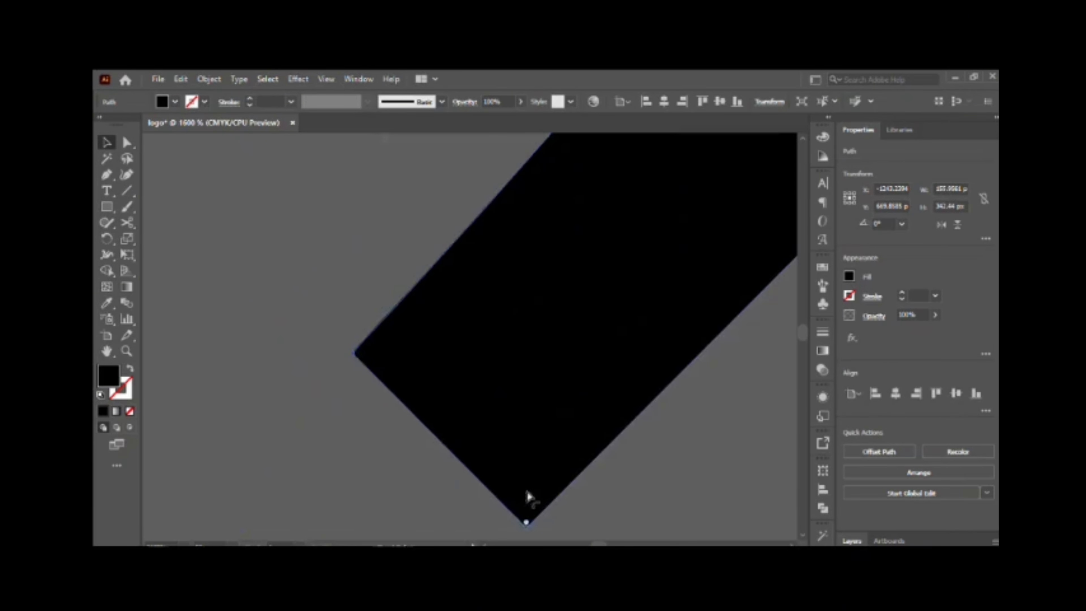
left_click_drag(527, 496, 539, 413)
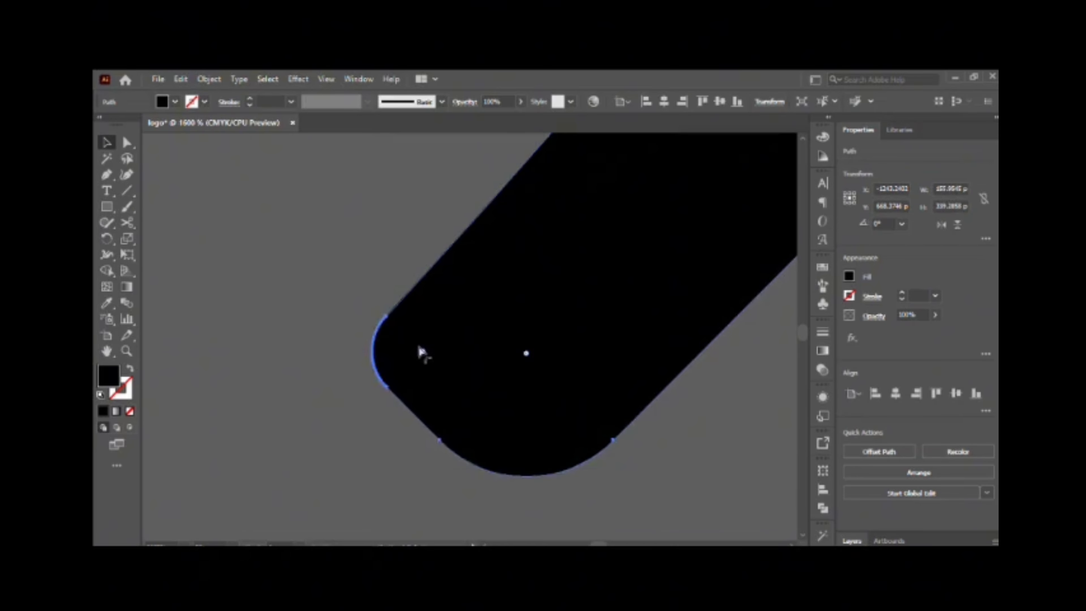
key("ctrl+z")
scroll(522, 485, "down", 1)
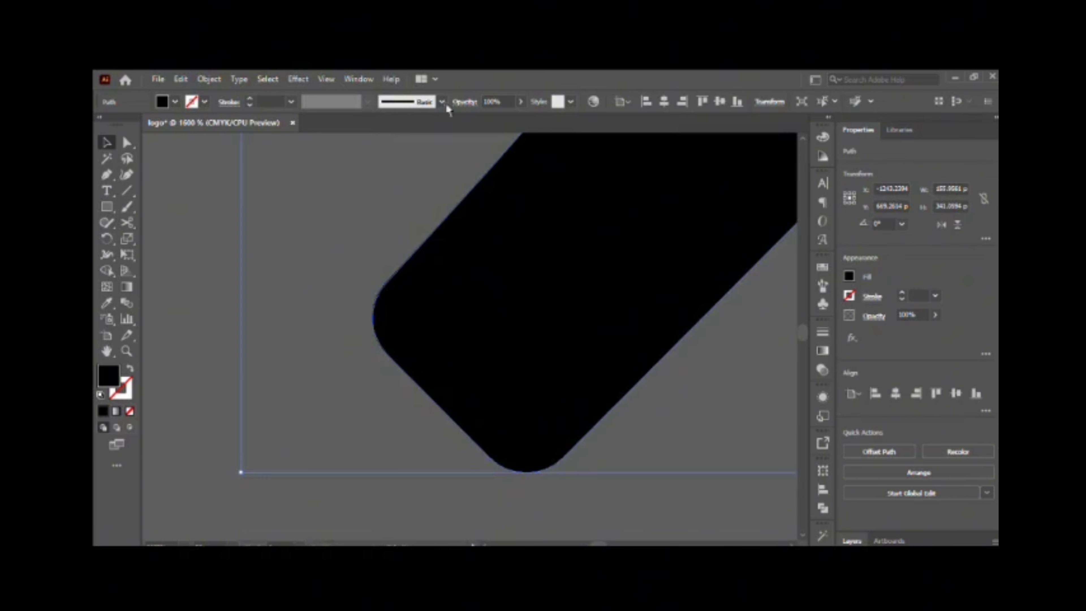
Outline the small stub at the upper tip of the black flame piece with the Pen tool and cut it off.
scroll(594, 308, "down", 7)
left_click_drag(676, 227, 483, 404)
scroll(403, 147, "up", 5)
scroll(407, 225, "up", 3)
left_click(299, 210)
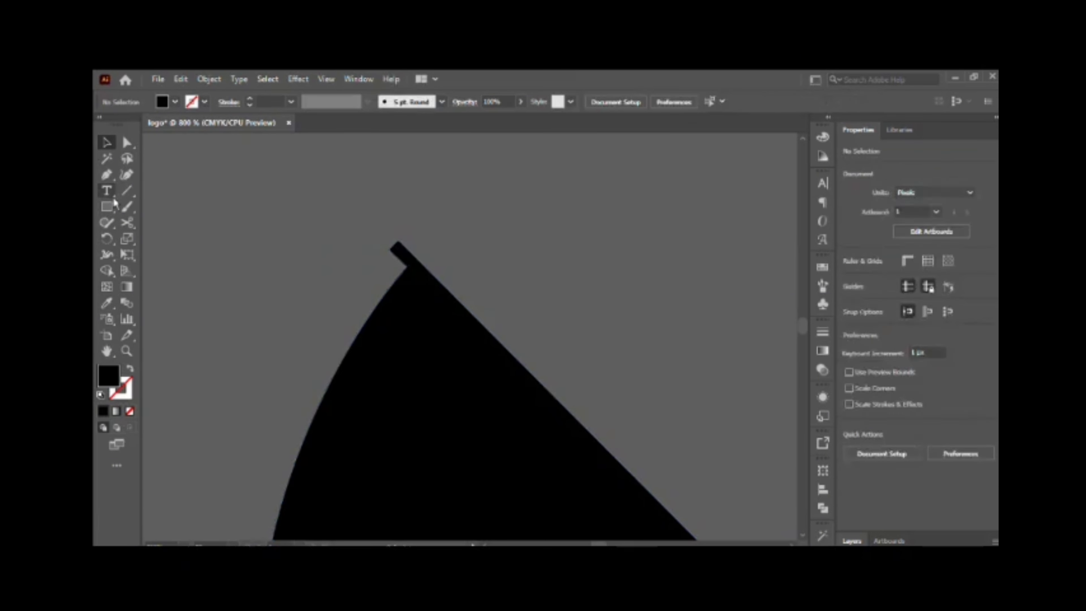
left_click(107, 174)
left_click(407, 266)
left_click(419, 256)
left_click(396, 230)
left_click(377, 236)
left_click(406, 266)
left_click(106, 143)
left_click(449, 228)
key("Delete")
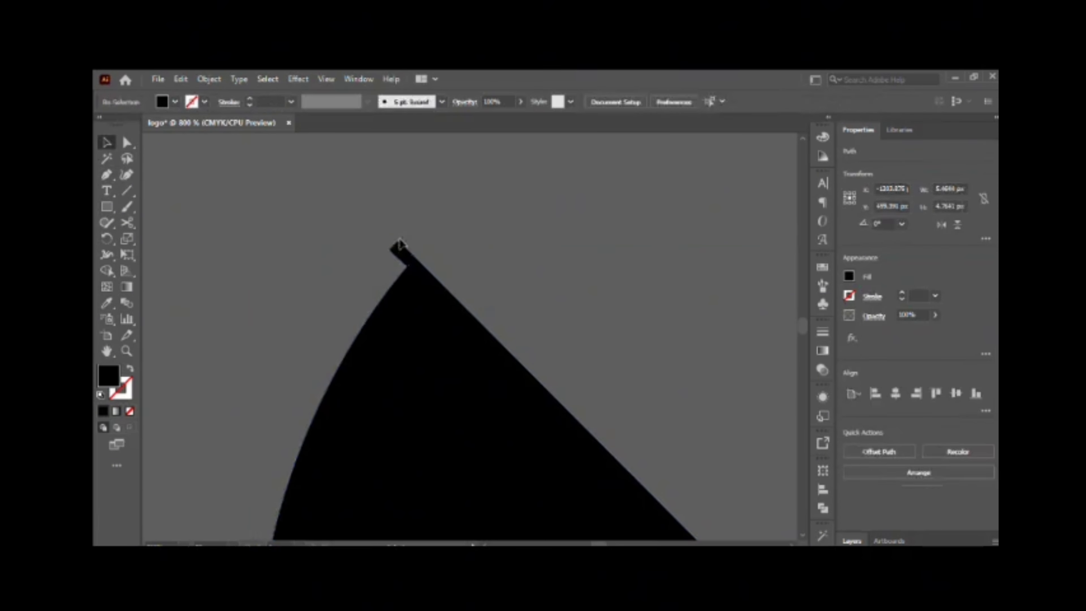
Draw an S-shaped curve with the Pen tool inside the diamond outline, running from its upper-left edge to its lower end.
scroll(458, 259, "down", 8)
scroll(316, 323, "up", 2)
scroll(299, 321, "down", 1)
left_click_drag(295, 320, 399, 303)
left_click(106, 174)
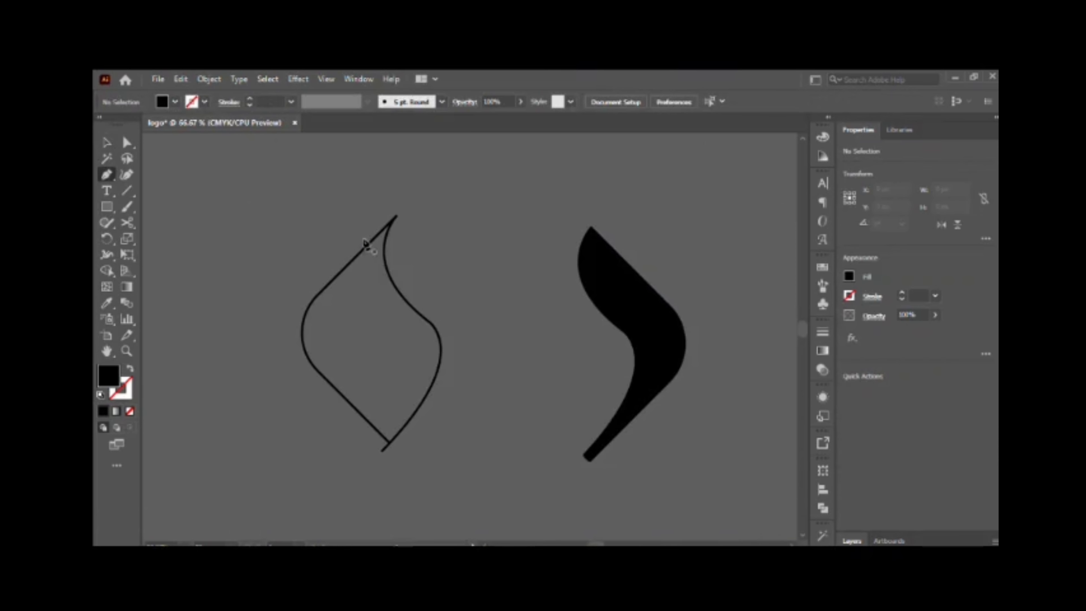
left_click(364, 247)
left_click_drag(405, 362, 456, 415)
left_click(405, 363)
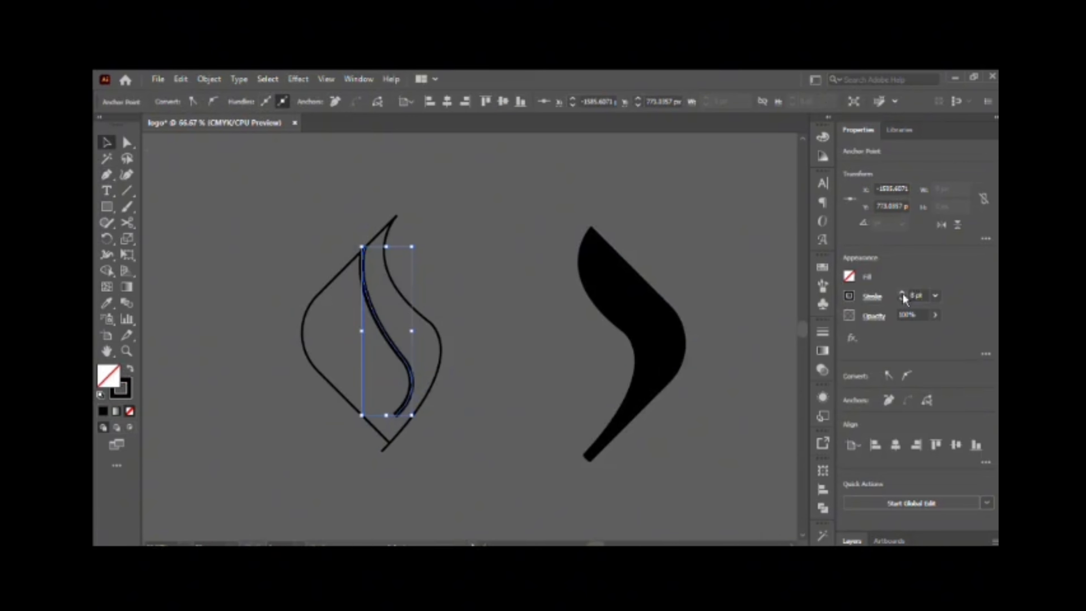
Give the S-curve a 27 pt stroke with a lens-shaped width profile and move it beside the black flame piece.
left_click(816, 480)
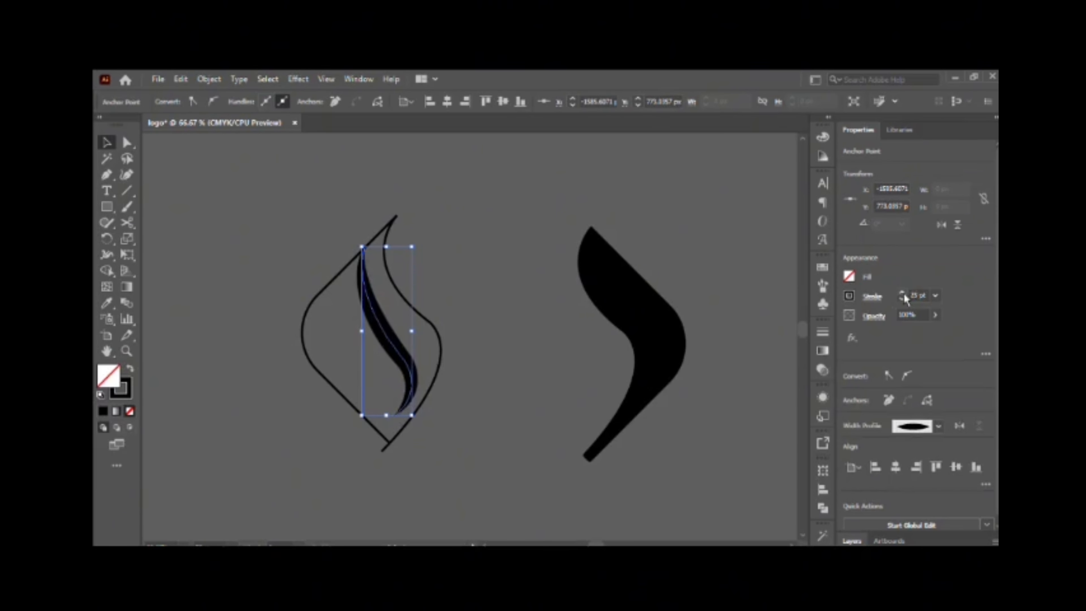
key("ctrl+z")
left_click(817, 378)
mouse_move(399, 363)
left_mouse_down()
mouse_move(584, 364)
mouse_move(587, 377)
left_mouse_up()
left_click(622, 364)
scroll(559, 419, "down", 5)
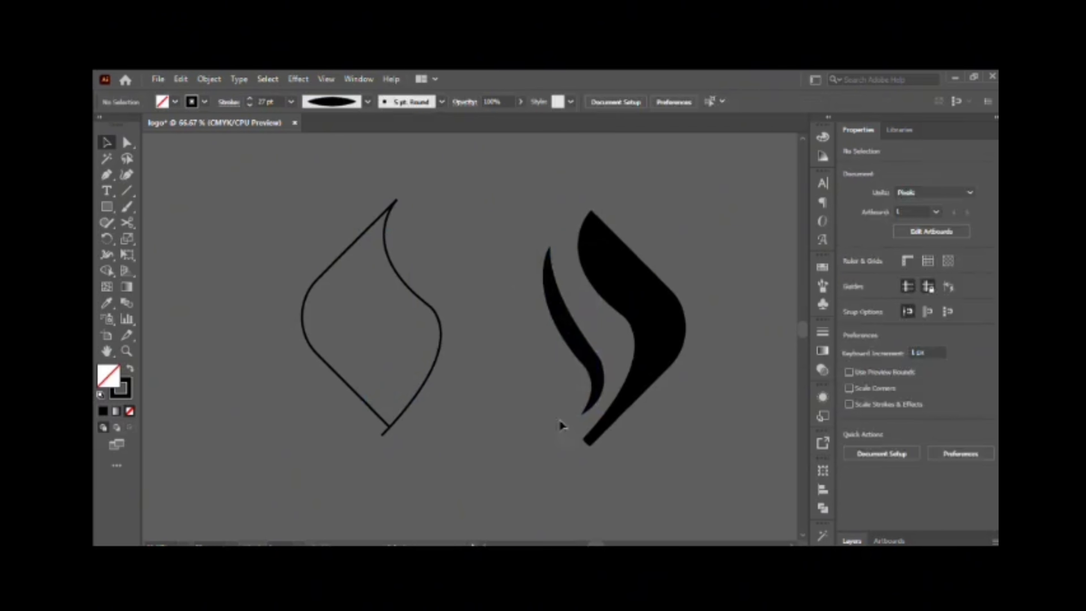
Draw a second S-curve with the Pen tool across the outline, from its lower tip up past its left edge.
left_click(597, 316)
left_click(107, 175)
left_click(379, 351)
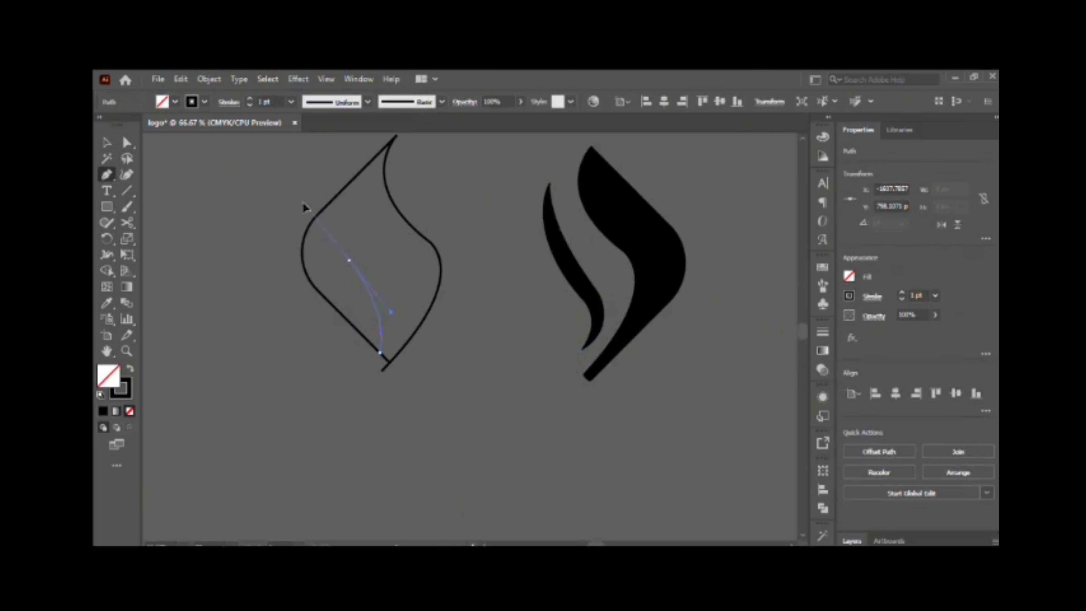
left_click_drag(302, 201, 301, 199)
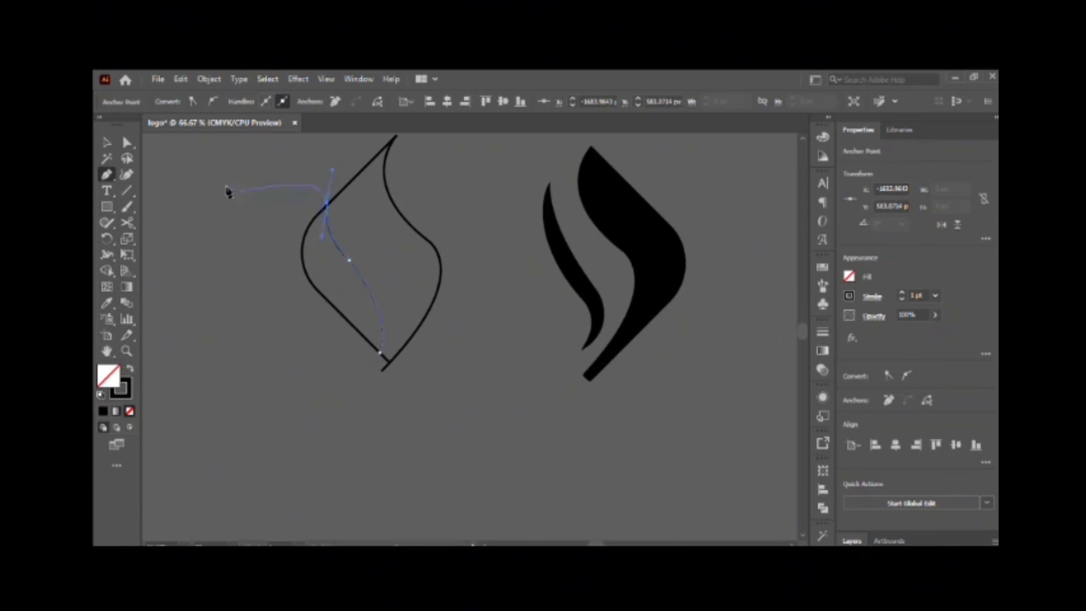
left_click(265, 208)
Fill the outline's region left of the curve in black with the Shape Builder and move that piece out below.
key("shift+x")
left_click_drag(265, 209, 427, 274)
key("shift+m")
left_click_drag(282, 270, 341, 283)
key("v")
left_click_drag(342, 299, 326, 394)
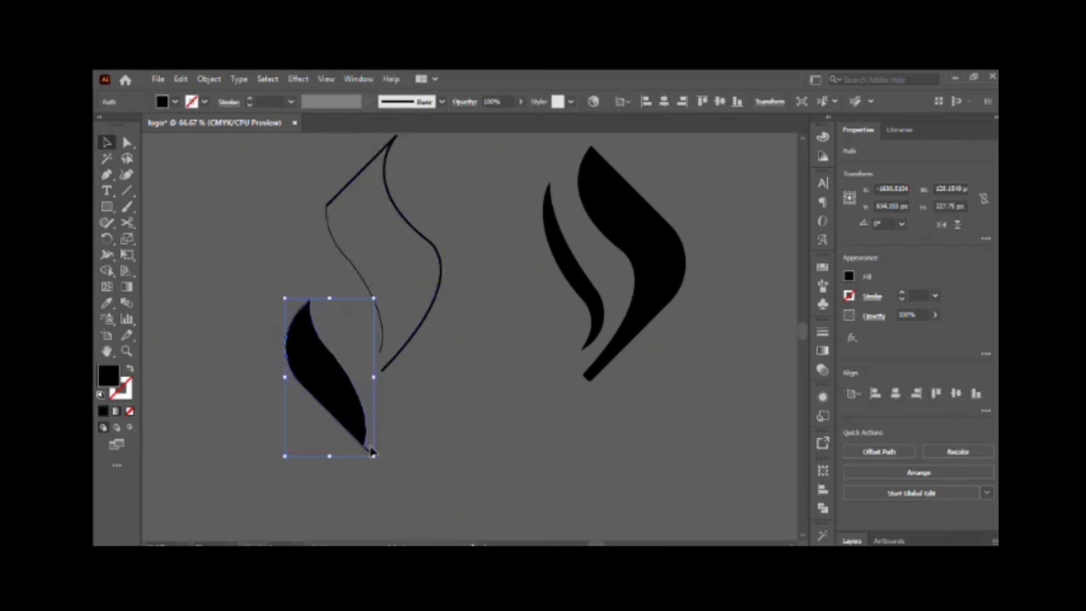
Delete the surplus anchor points near the lower tip of the new black piece.
scroll(363, 449, "up", 7)
scroll(377, 407, "down", 2)
key("minus")
left_click(368, 335)
left_click(486, 448)
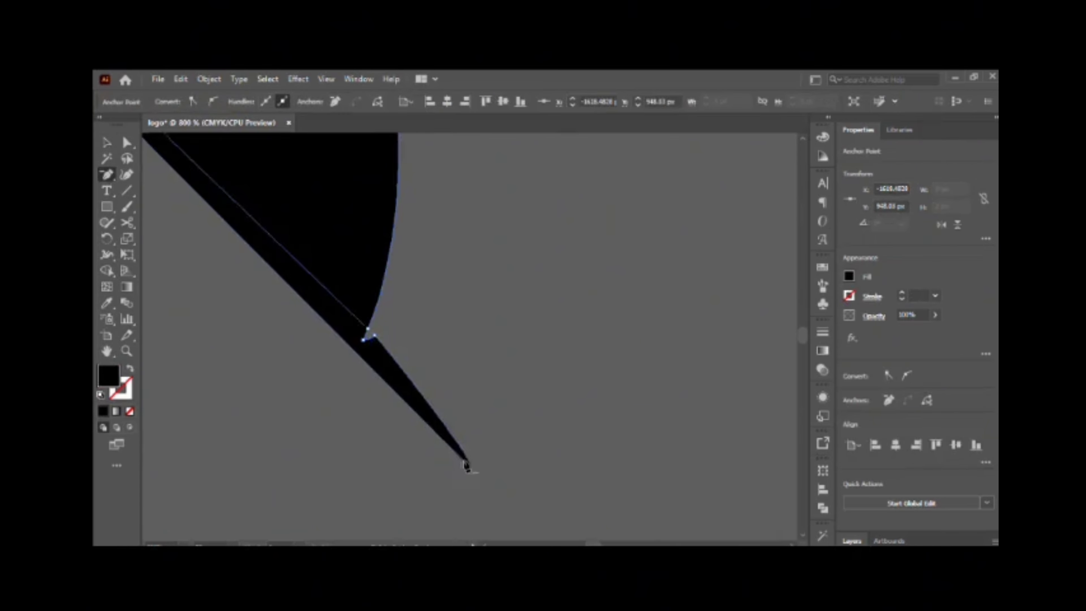
left_click(370, 335)
key("v")
left_click(214, 265)
Split the thin spur from the lower tip of the black piece with a Pen line and the Shape Builder, and delete it.
left_click(108, 175)
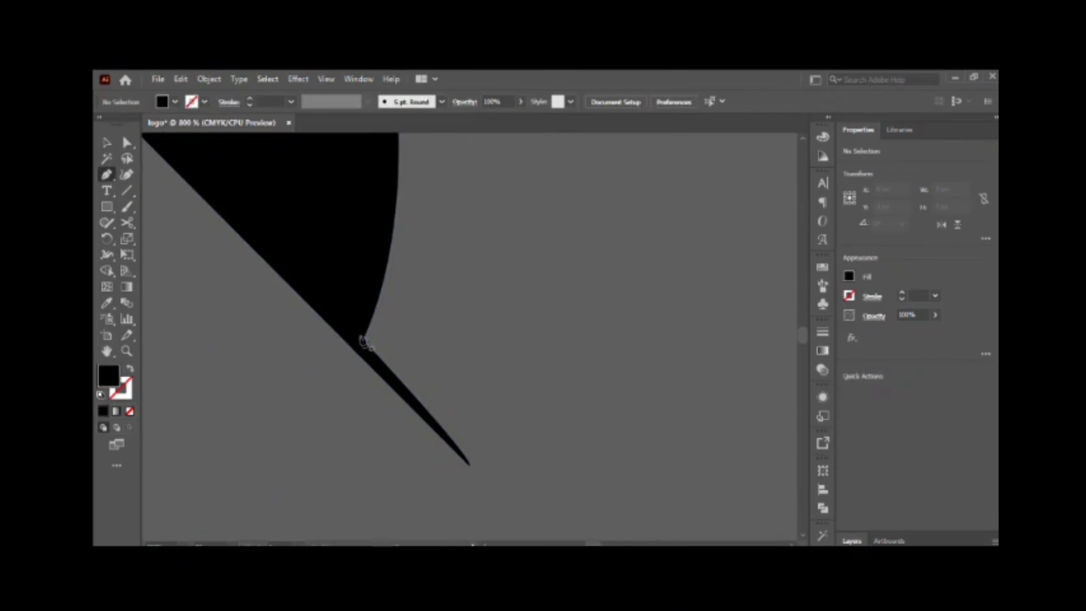
left_click(363, 339)
left_click(351, 355)
key("v")
left_click(351, 328, "shift")
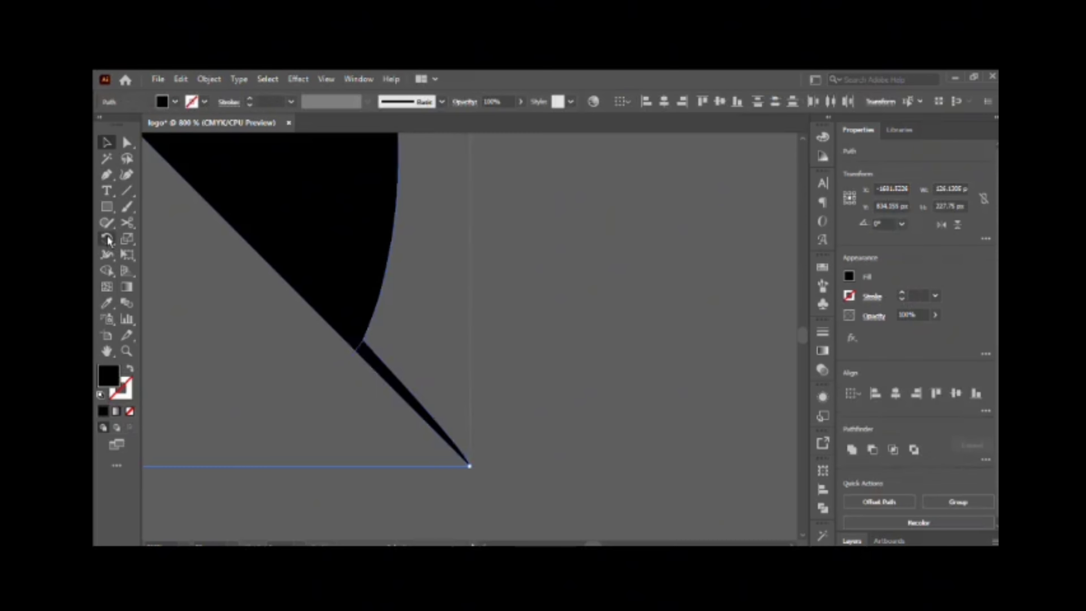
left_click(107, 270)
left_click(397, 387)
left_click(107, 142)
left_click(348, 431)
left_click(433, 411)
key("Delete")
Place the trimmed piece on the left of the other flame parts and thicken the middle curve's stroke to 45 pt.
left_click(447, 332)
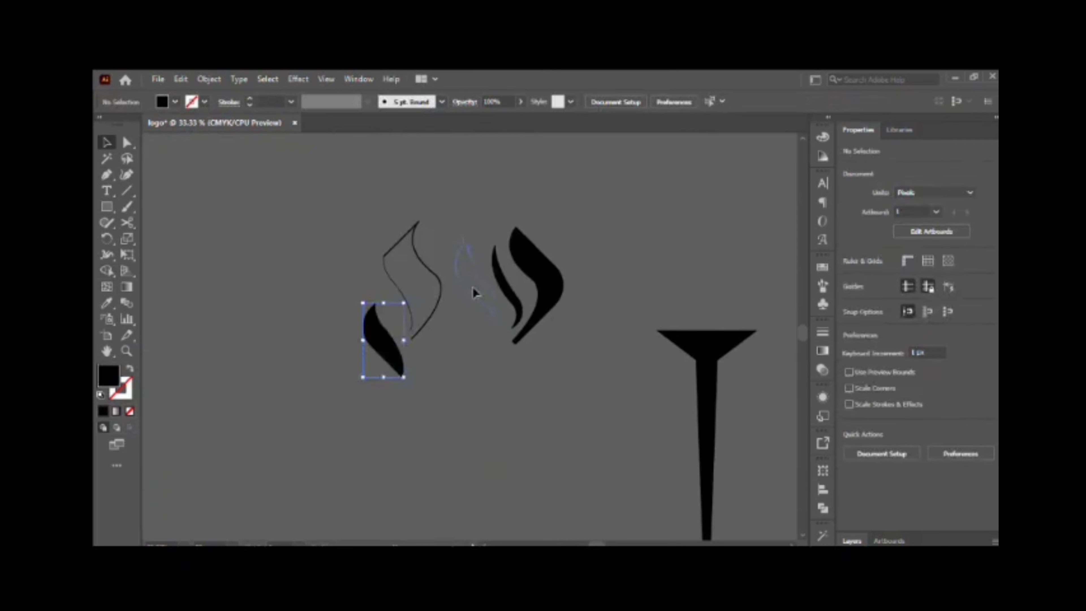
left_click(901, 296)
left_click(903, 292)
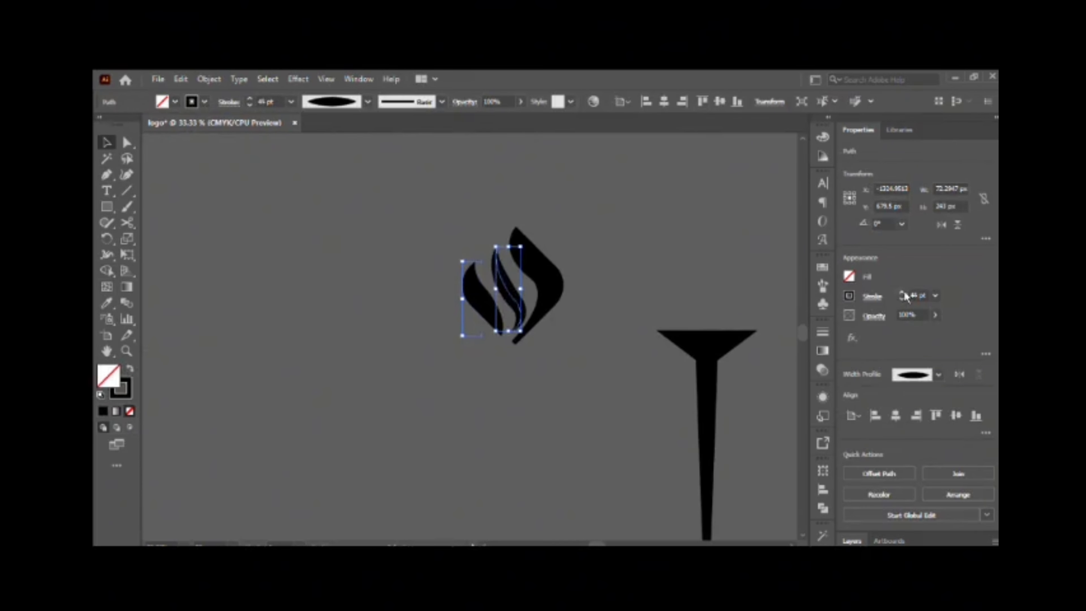
Fill all three flame pieces with dark blue and position the flame above the torch.
left_click(513, 330, "ctrl")
left_click(518, 304, "ctrl")
left_click(482, 300)
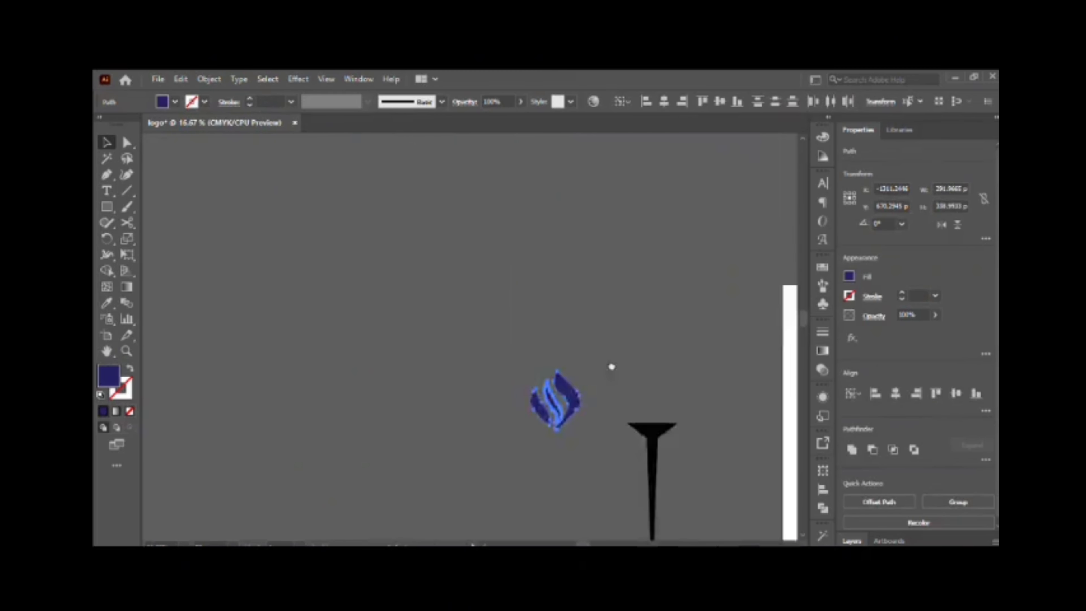
left_click_drag(416, 371, 489, 351)
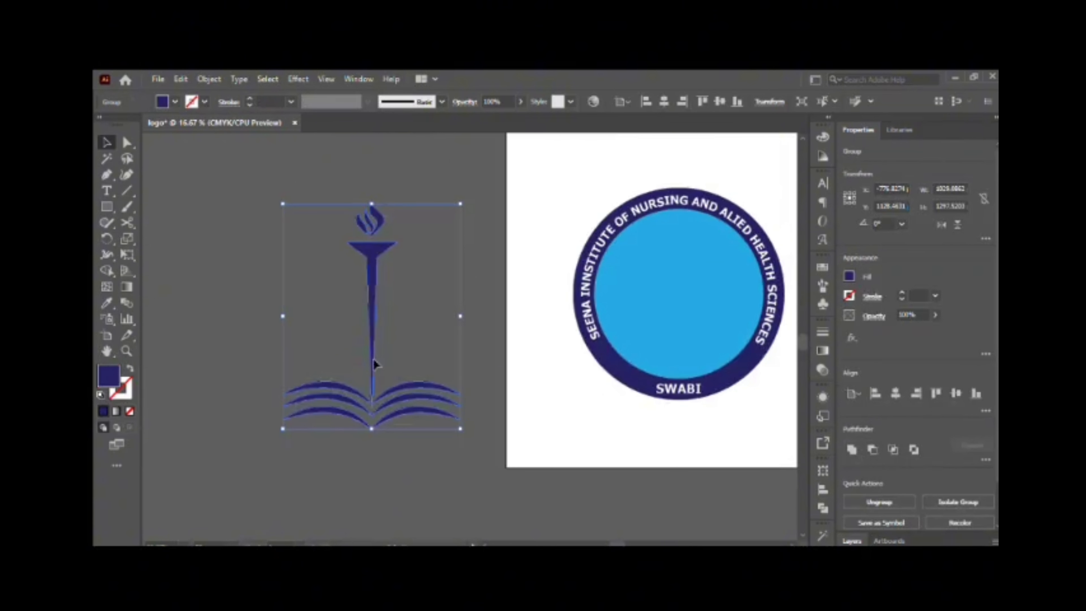
Move the grouped torch-and-book emblem onto the circular logo and center it horizontally on the artboard.
left_click_drag(372, 357, 676, 310)
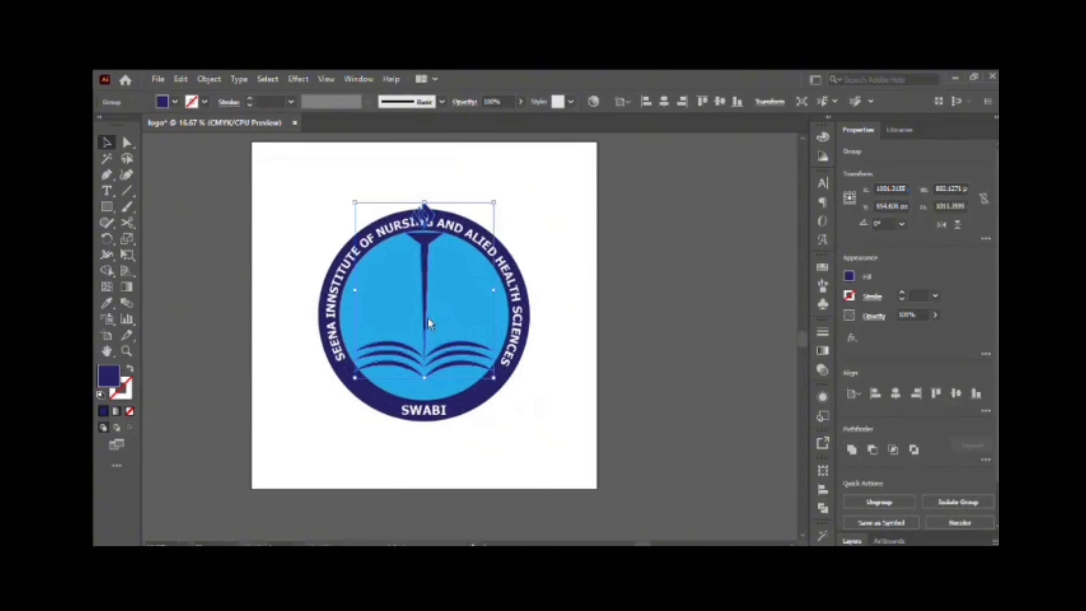
left_click(425, 319, "shift")
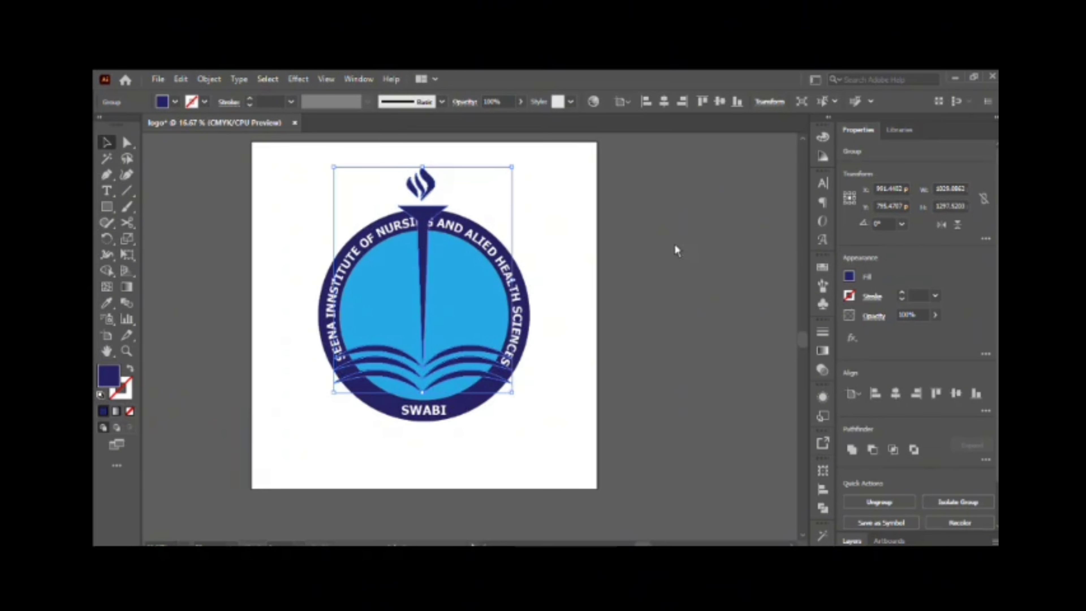
left_click(955, 394)
left_click(894, 387)
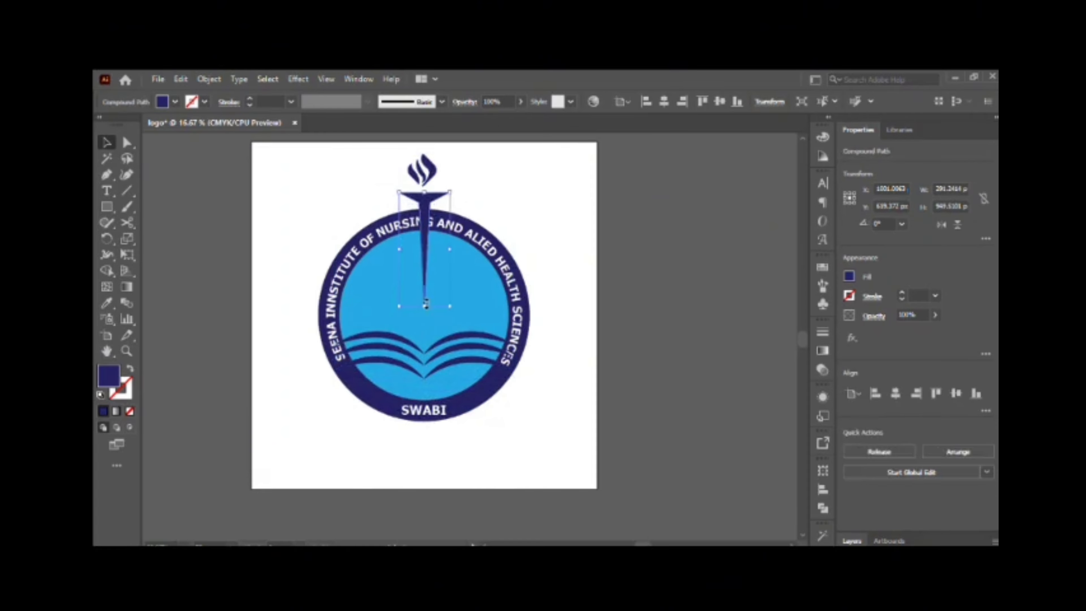
Scale the torch and flame down to fit inside the light-blue circle and nudge them down toward the open book.
left_click(415, 171, "shift")
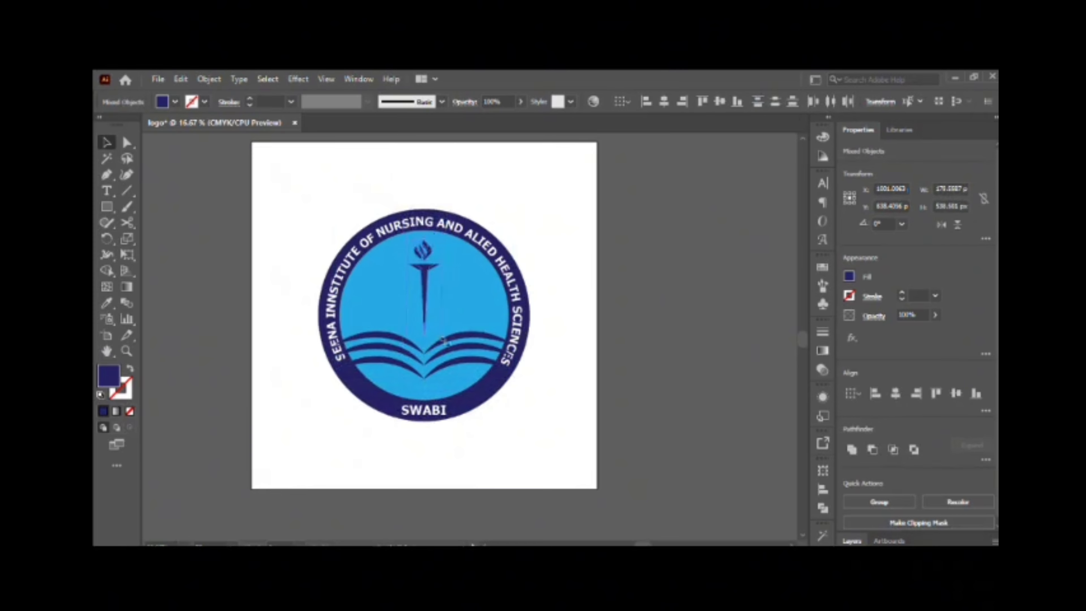
key("Down")
key("Down")
key("Down")
key("Down")
key("Down")
key("Down")
key("Down")
key("Down")
key("Down")
key("Down")
key("Down")
key("Down")
key("Down")
key("Down")
key("Down")
key("Down")
key("Down")
key("Down")
key("Down")
key("Down")
scroll(426, 347, "up", 5)
scroll(442, 341, "down", 5)
left_click(433, 299)
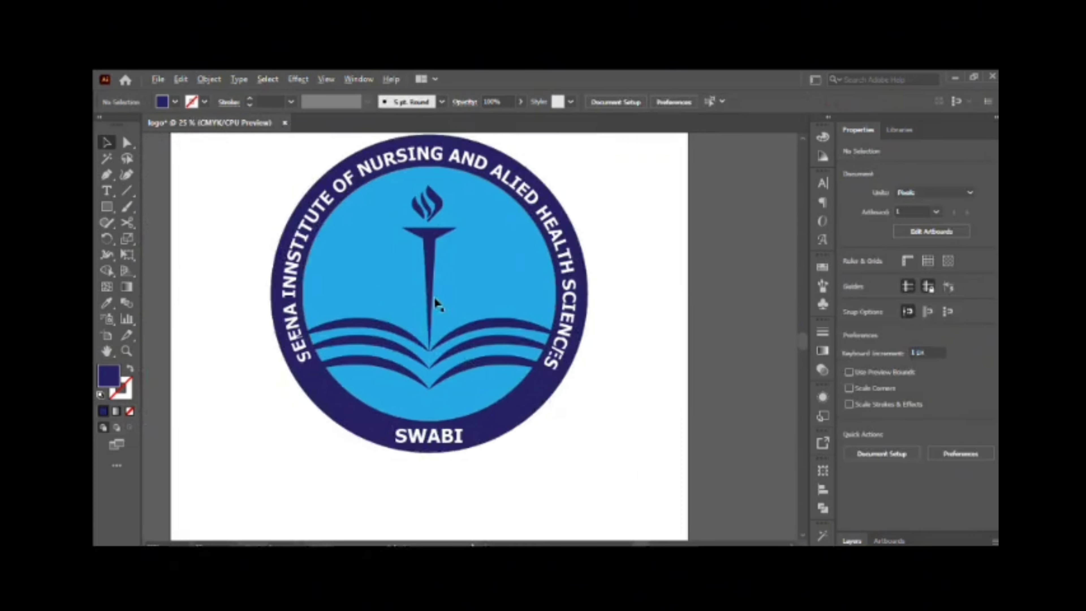
left_click(501, 323)
left_click(393, 382, "shift")
left_click(392, 401, "shift")
left_click_drag(494, 343, 511, 394)
key("ctrl+z")
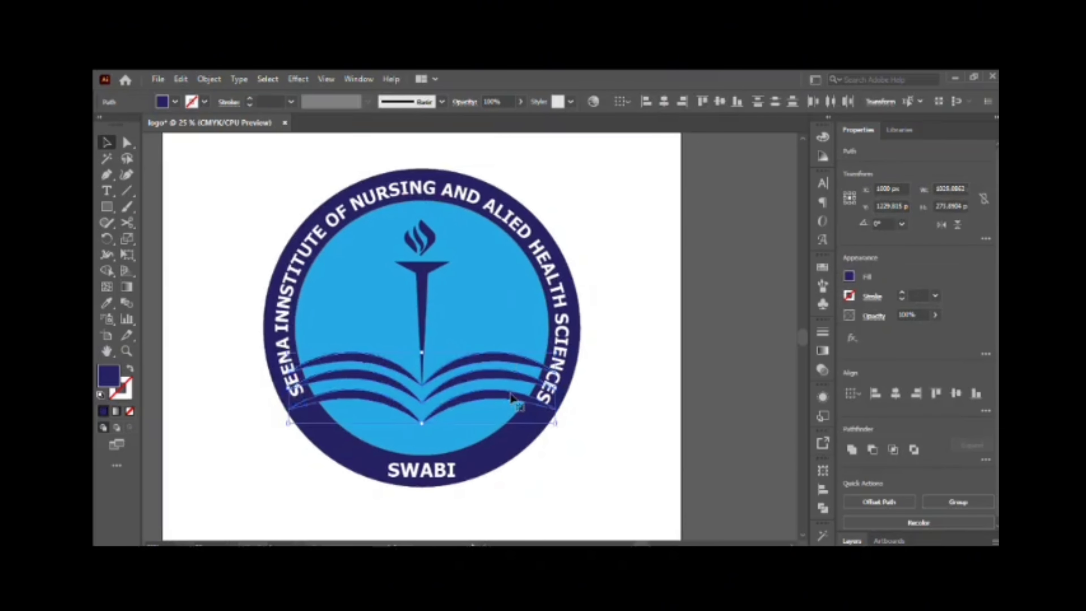
left_click_drag(483, 466, 679, 470)
key("ctrl+z")
left_click(329, 408)
left_click(333, 440, "shift")
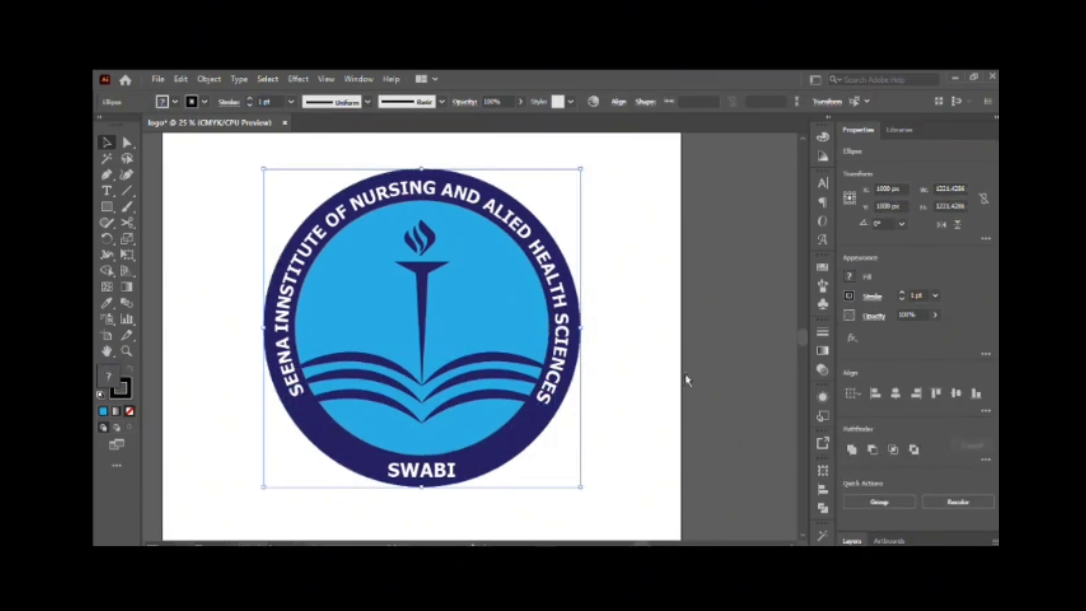
left_click(687, 378)
key("ctrl+a")
left_click(653, 332)
Send the book pages to the back and the light-blue circle behind them, so the ring covers the page ends.
left_click(471, 359)
left_click(390, 365, "shift")
left_click(385, 380, "shift")
left_click(381, 398, "shift")
key("ctrl+shift+[")
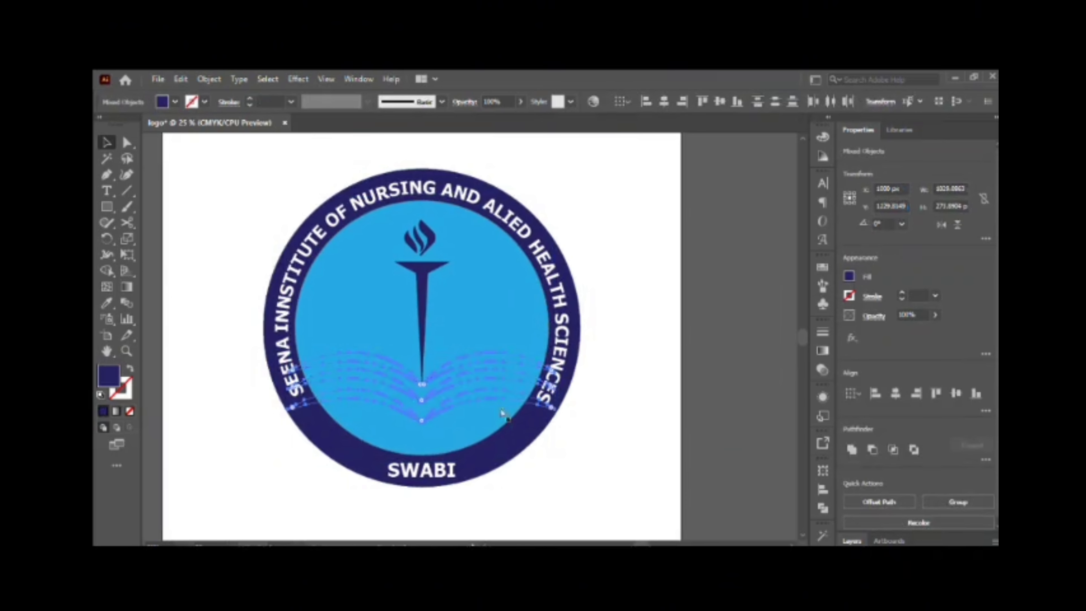
left_click(502, 412)
key("ctrl+shift+[")
left_click(603, 332)
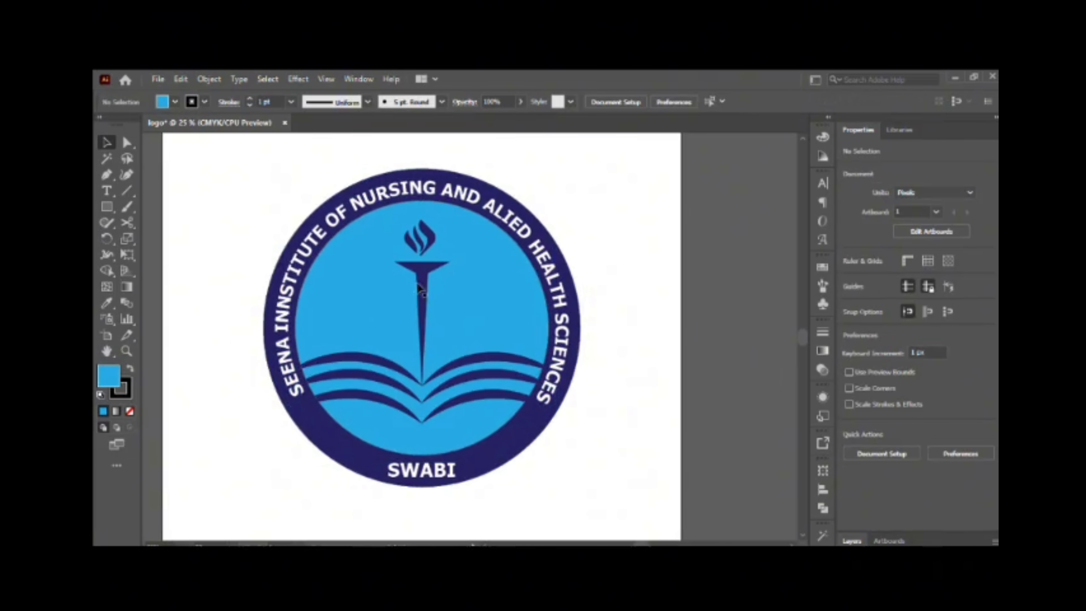
Duplicate the SWABI text just above the ring's lower part and change the copy to 2024.
scroll(422, 356, "down", 1)
scroll(422, 356, "up", 3)
key("ctrl+0")
left_click_drag(448, 447, 449, 423)
double_click(456, 423)
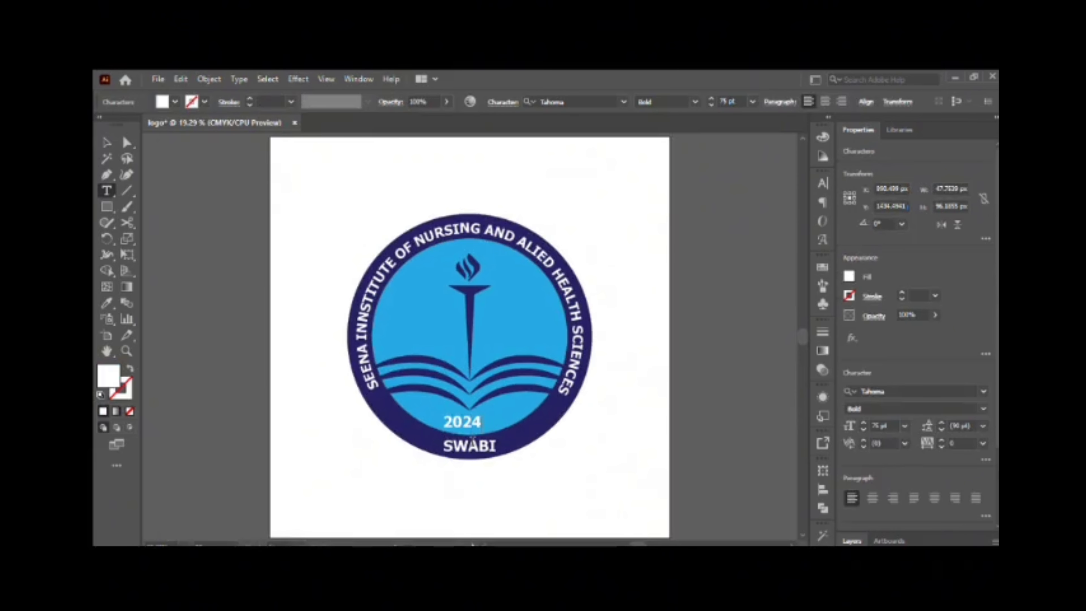
key("Escape")
Center the 2024 text horizontally in the logo and fill it with dark blue.
scroll(890, 411, "down", 3)
left_click(876, 461)
left_click(775, 410)
left_click(469, 422)
left_click(849, 276)
left_click(727, 363)
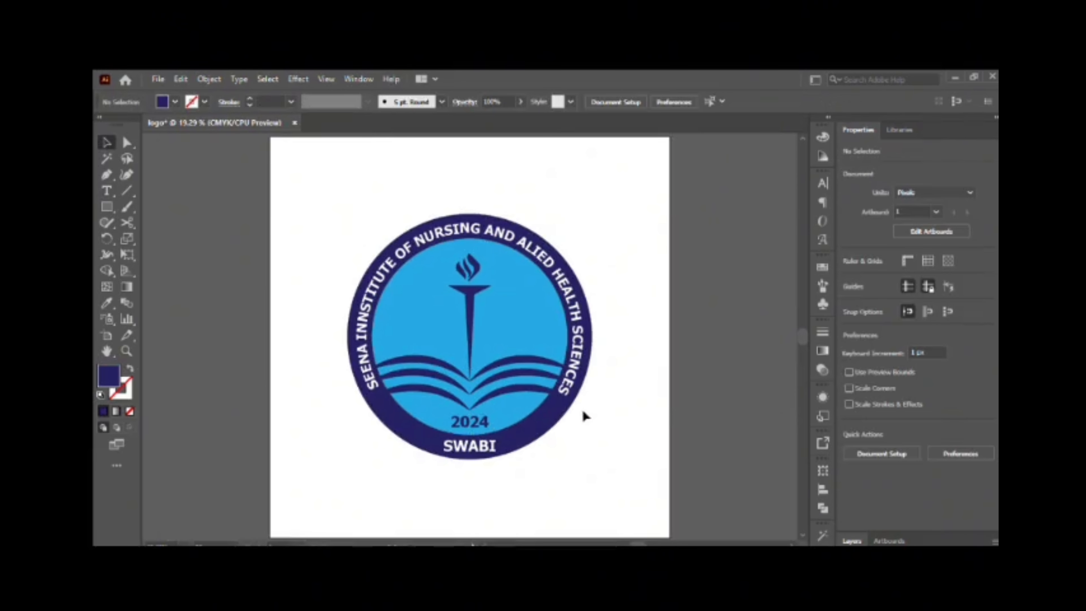
Set the font size of the institute's ring lettering to 67 pt.
left_click(567, 387)
left_click(862, 429)
left_click(863, 429)
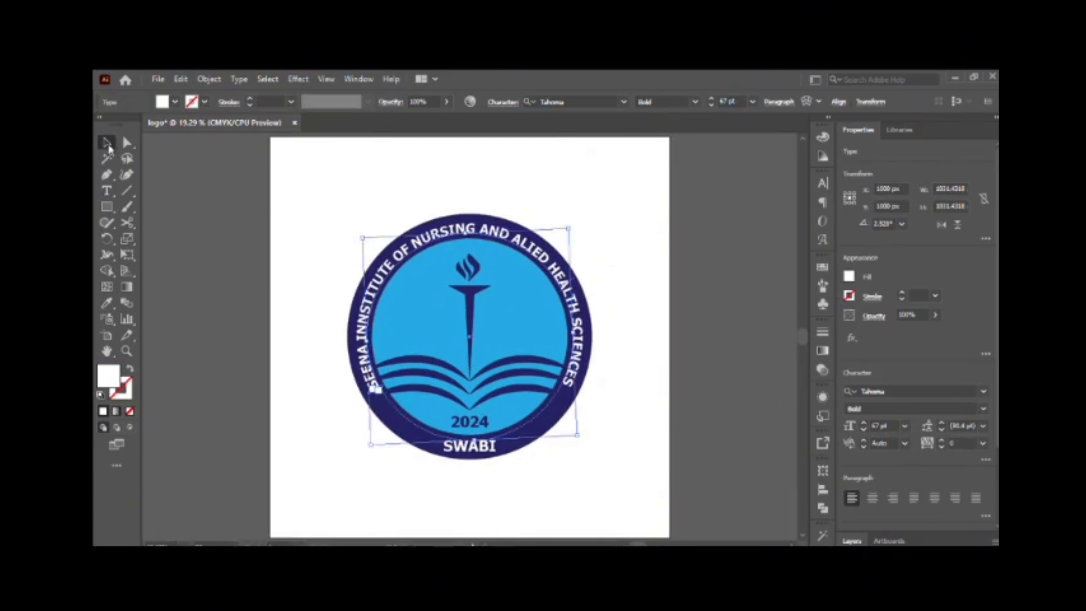
left_click(214, 257)
Draw a circle 760 px in diameter beside the artboard and remove its fill and stroke.
left_click_drag(240, 300, 422, 293)
left_click_drag(107, 207, 128, 237)
left_click_drag(218, 230, 371, 384)
left_click(130, 411)
Add text along the path of the circle beside the artboard, starting with "seena institute of".
left_click(107, 191)
left_click(220, 279)
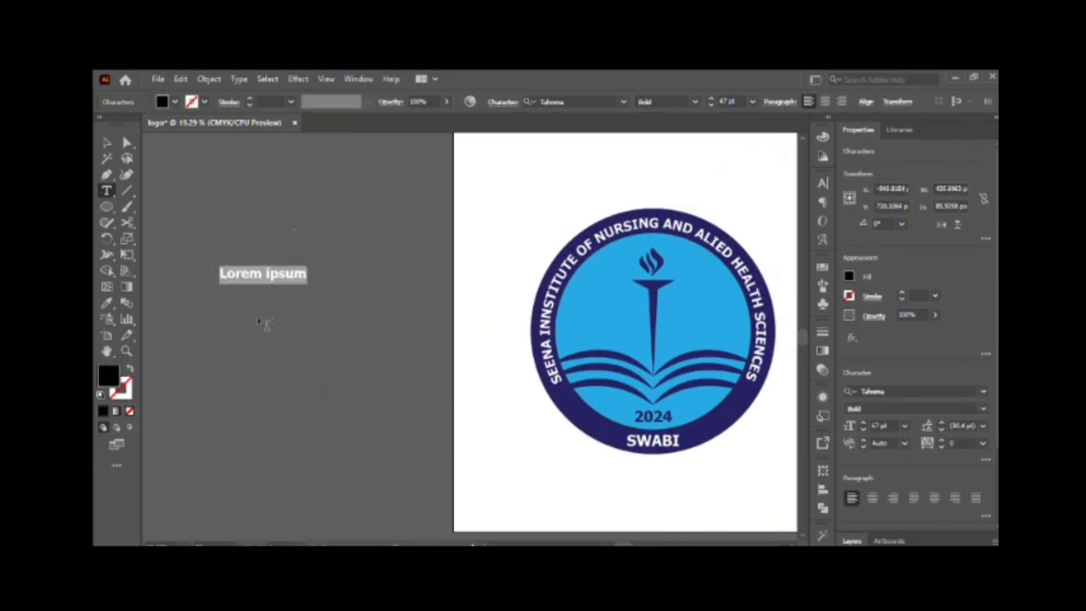
key("ctrl+z")
left_click(107, 191)
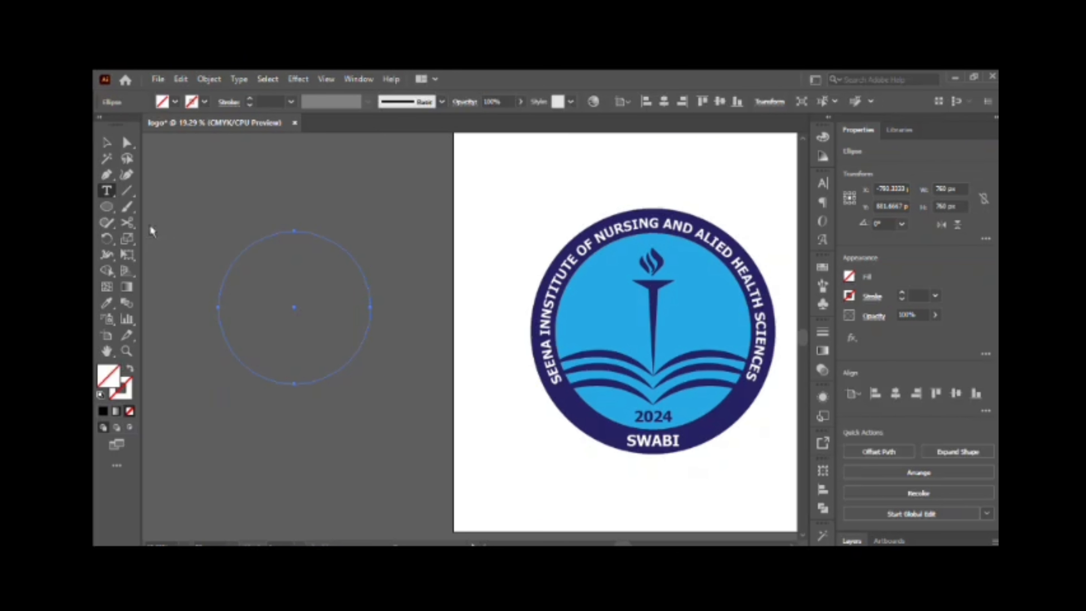
left_click(218, 282)
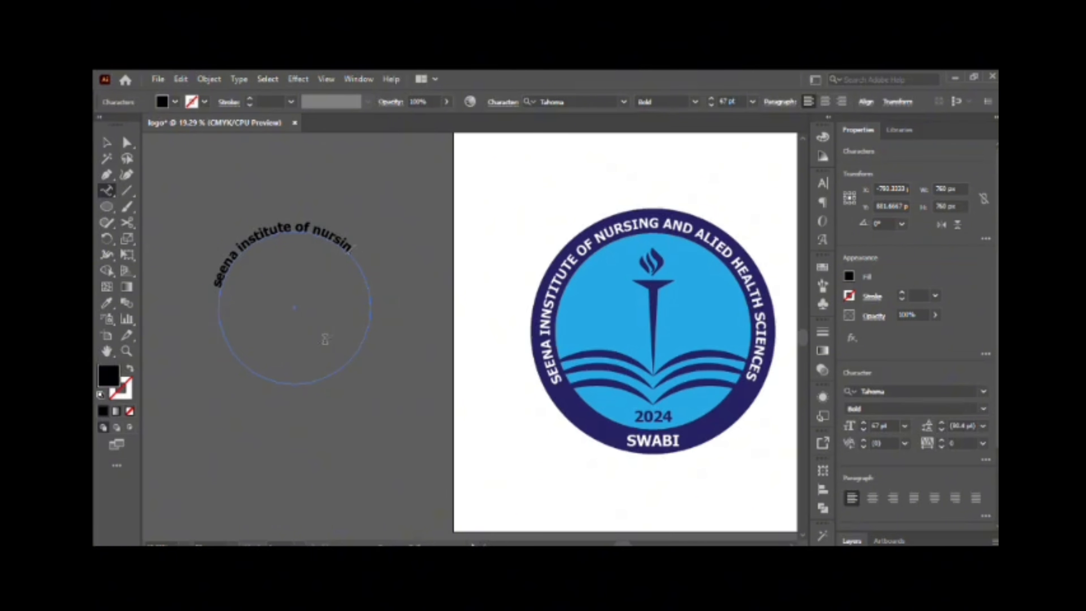
key("Escape")
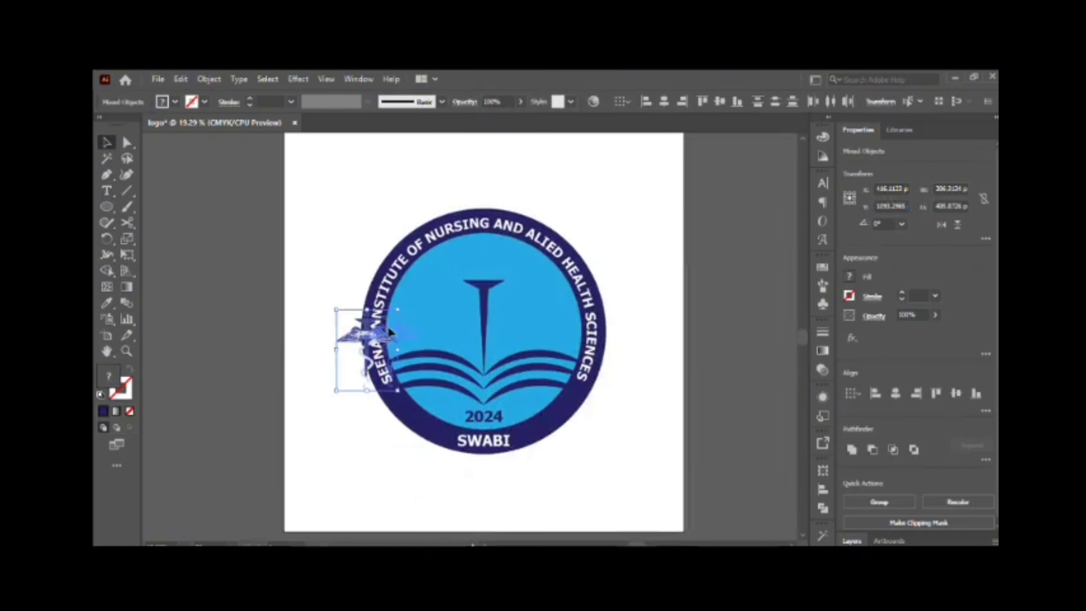
Move the torch and flame out of the logo onto the caduceus symbol beside the artboard.
scroll(421, 308, "left", 5)
left_click(458, 387)
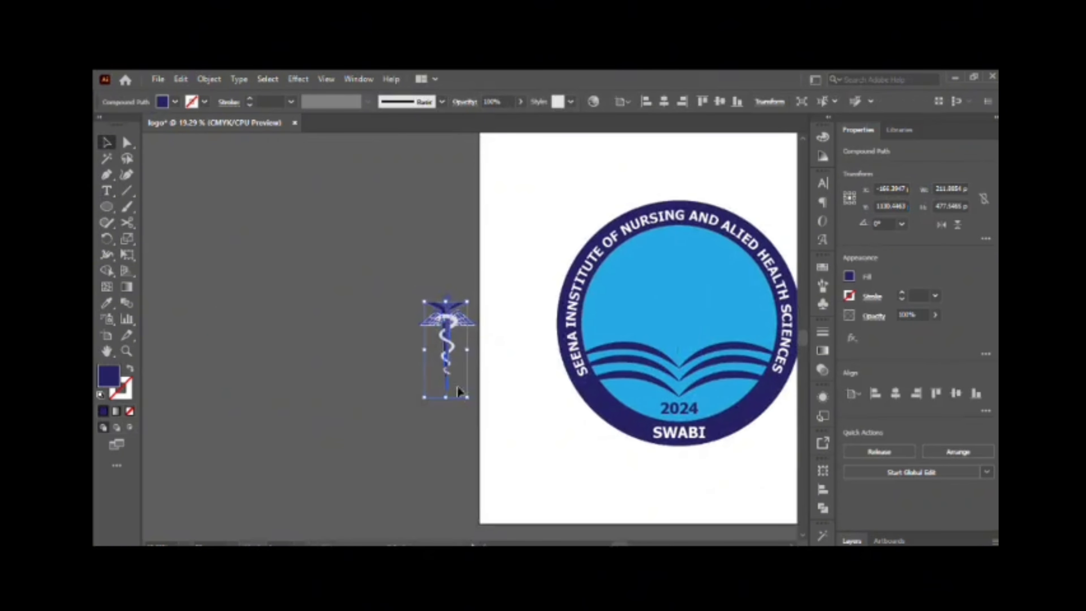
left_click_drag(461, 379, 461, 379)
Scale the torch down to about 134 by 302 px and nudge it right and up over the caduceus staff.
scroll(459, 346, "up", 5)
key("Right")
key("Right")
key("Right")
key("Right")
key("Right")
key("shift+Up")
key("shift+Up")
key("shift+Up")
key("shift+Up")
key("shift+Up")
key("shift+Up")
key("Up")
key("Up")
key("Up")
scroll(462, 347, "up", 5)
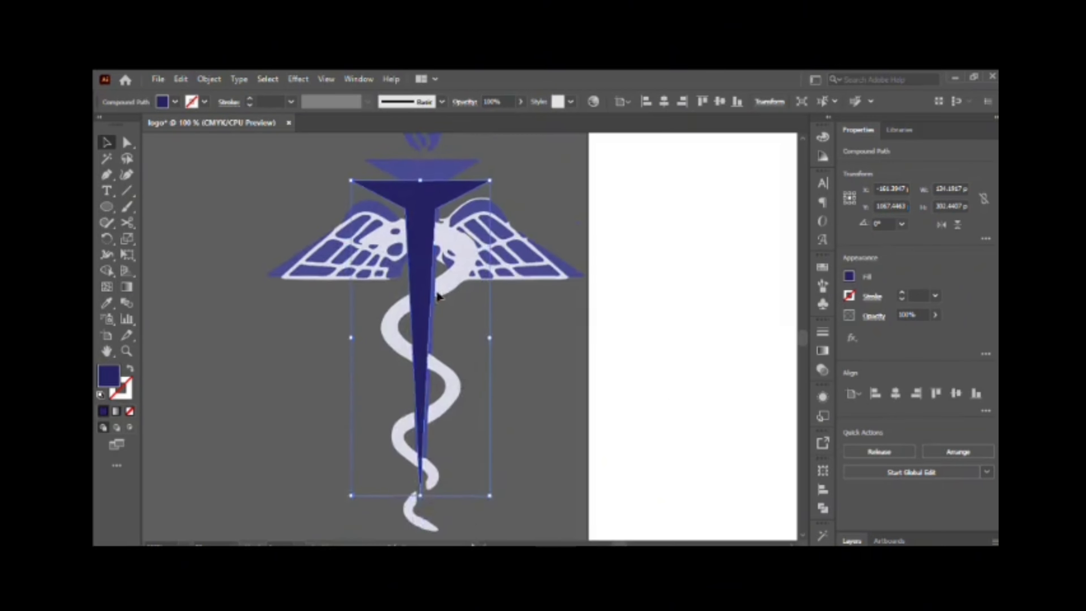
Adjust the torch's vertical placement and length so it covers the staff of the caduceus.
left_click_drag(420, 212, 420, 191)
scroll(462, 385, "down", 7)
left_click_drag(420, 415, 421, 507)
scroll(420, 433, "up", 10)
scroll(420, 432, "down", 14)
scroll(512, 257, "up", 17)
scroll(511, 255, "down", 3)
Hide the torch temporarily, delete the caduceus's original staff, and show the torch again.
left_click(852, 541)
left_click(879, 171)
left_click(928, 185)
left_click(846, 185)
left_click(418, 302)
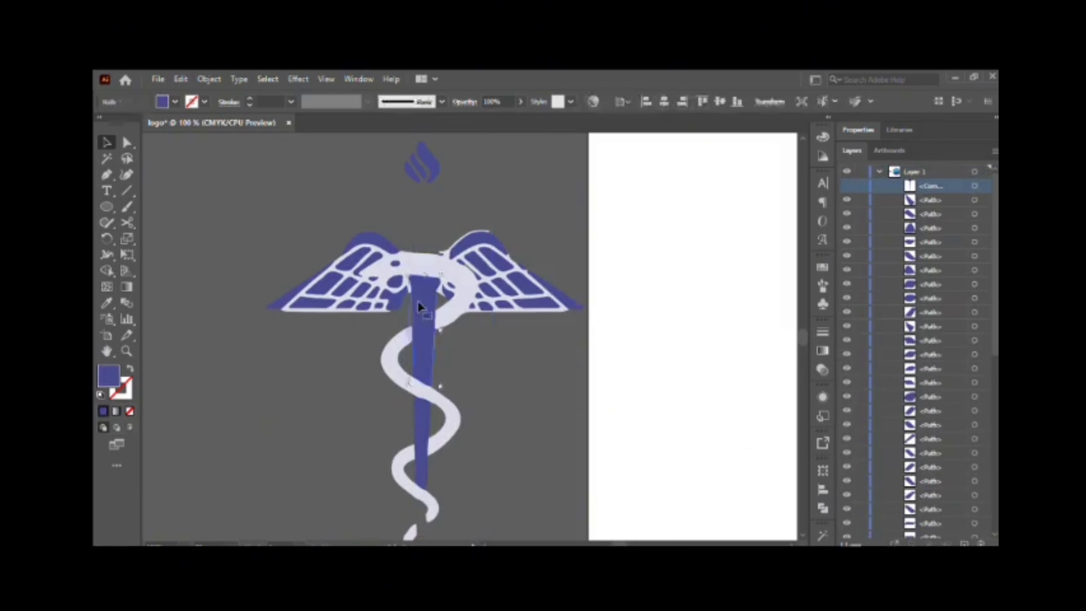
key("Delete")
scroll(417, 406, "down", 4)
scroll(417, 406, "up", 12)
left_click(846, 185)
Bring the wings and snake-head shape in front of the torch and adjust its anchor point beside the staff.
left_click(464, 342)
key("ctrl+shift+]")
scroll(436, 398, "up", 1)
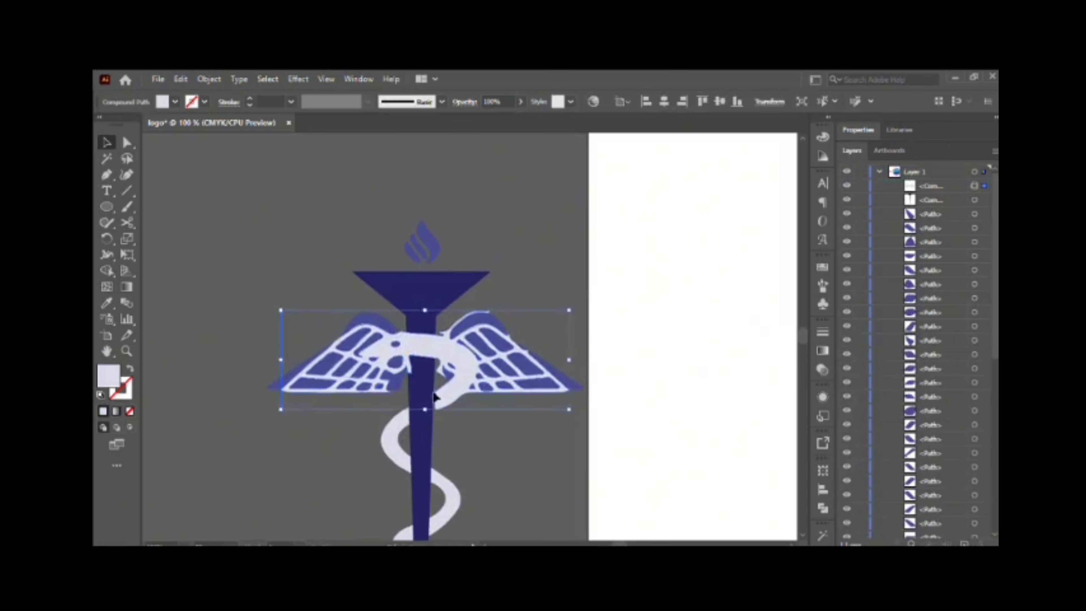
scroll(437, 405, "up", 6)
left_click(433, 430)
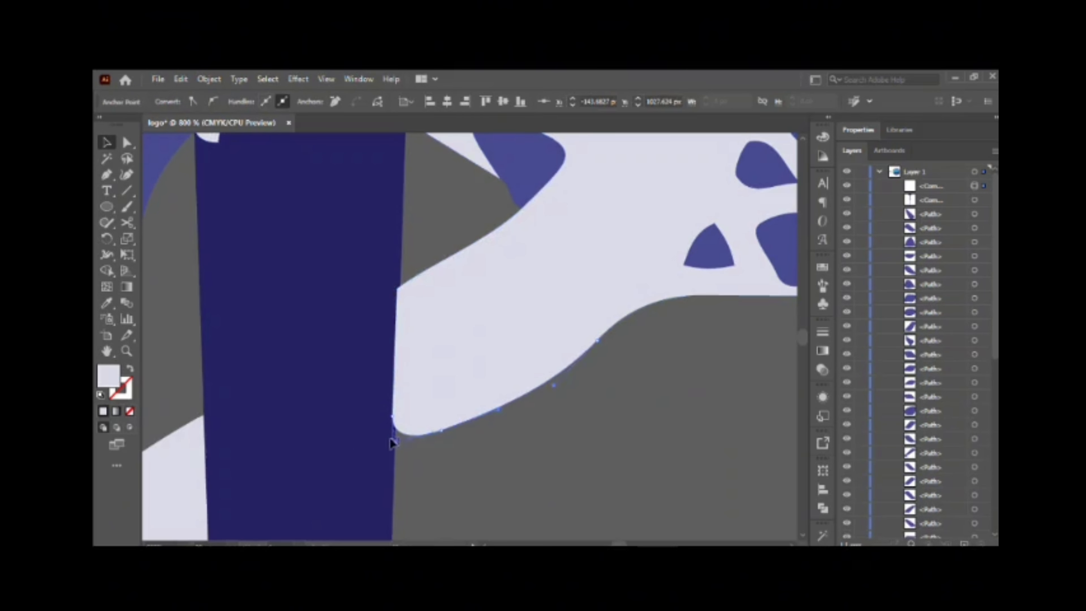
left_click_drag(390, 443, 391, 441)
key("ctrl+shift+a")
Use Shape Builder on the torch and the wings shape to form the crossing at the top of the staff.
left_click(349, 393)
left_click(449, 351, "shift")
key("shift+m")
left_click(329, 334)
scroll(458, 317, "down", 6)
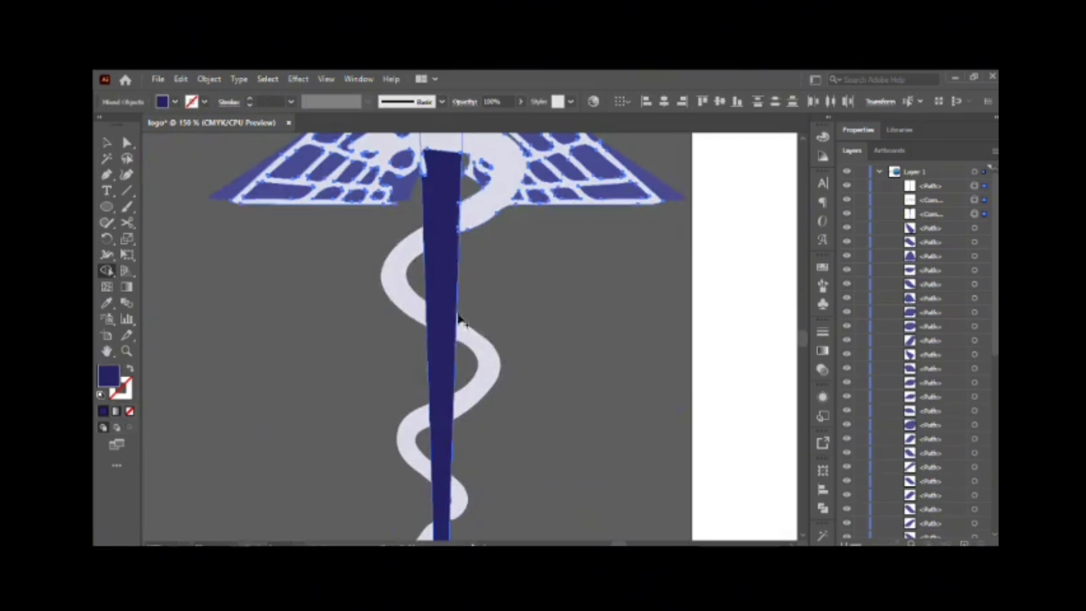
Use Shape Builder on the torch staff and snake coils to merge the regions where they cross.
key("v")
left_click(464, 329)
left_click(433, 241, "shift")
scroll(431, 239, "up", 5)
key("shift+m")
left_click(427, 292)
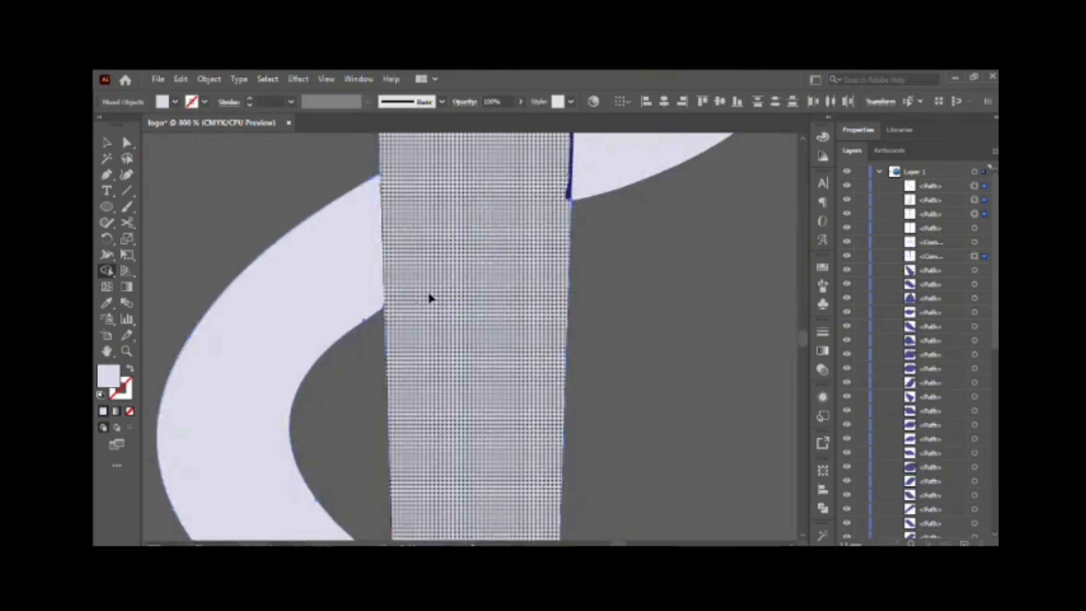
scroll(411, 265, "up", 1)
left_click(107, 270)
left_click(473, 295)
scroll(473, 296, "down", 10)
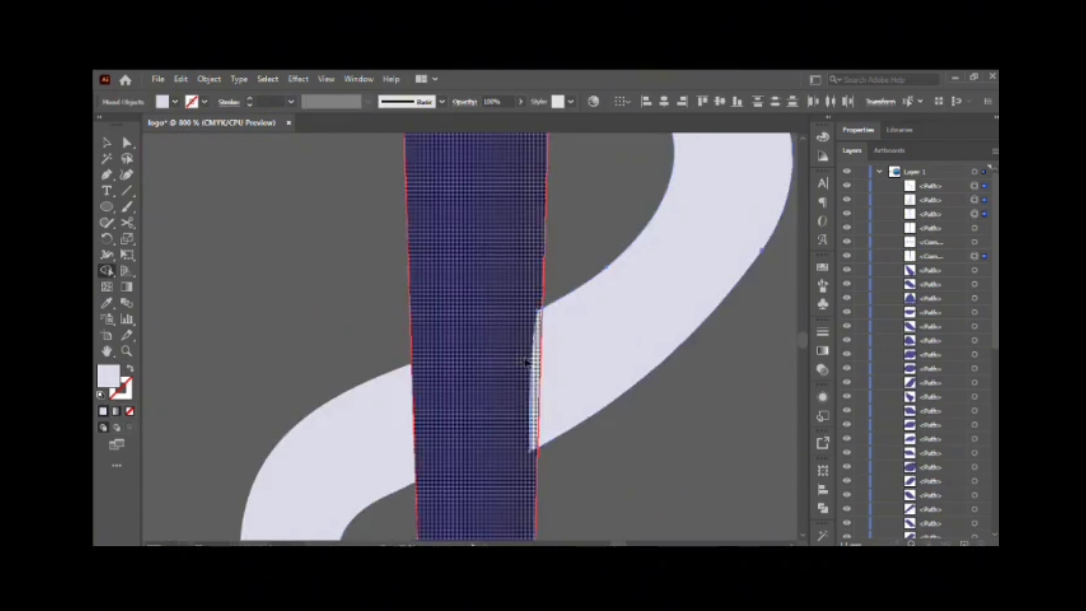
left_click(527, 363)
Arrange the wings and snake head in front of the torch so the snake wraps over the staff.
key("v")
scroll(363, 284, "down", 6)
key("ctrl+shift+a")
left_click(369, 296)
left_click(367, 357, "shift")
scroll(366, 357, "up", 1)
left_click(899, 130)
double_click(854, 439)
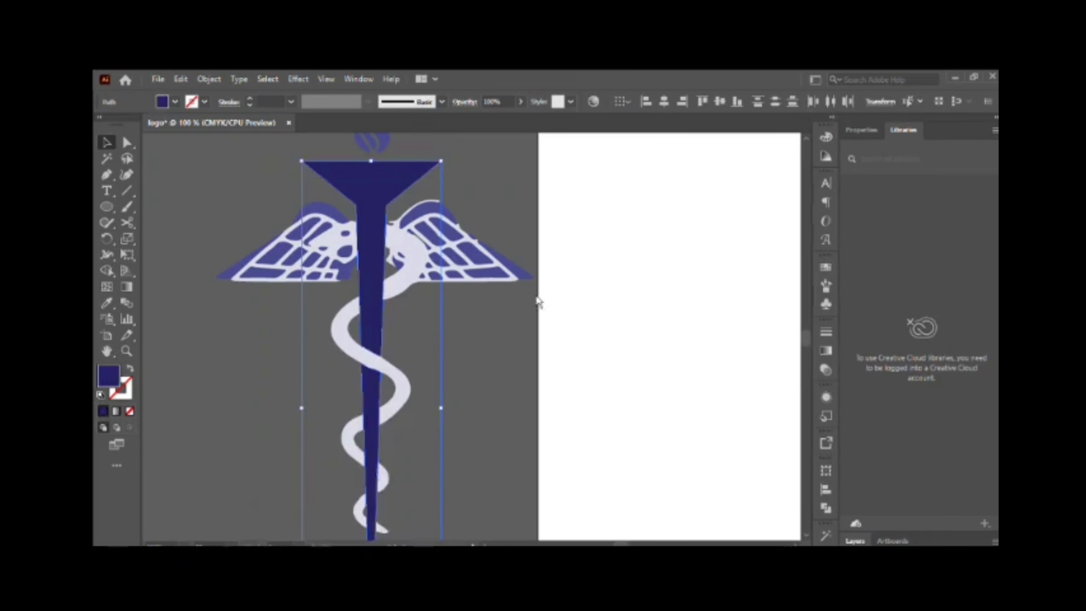
scroll(363, 423, "up", 15)
scroll(363, 424, "down", 16)
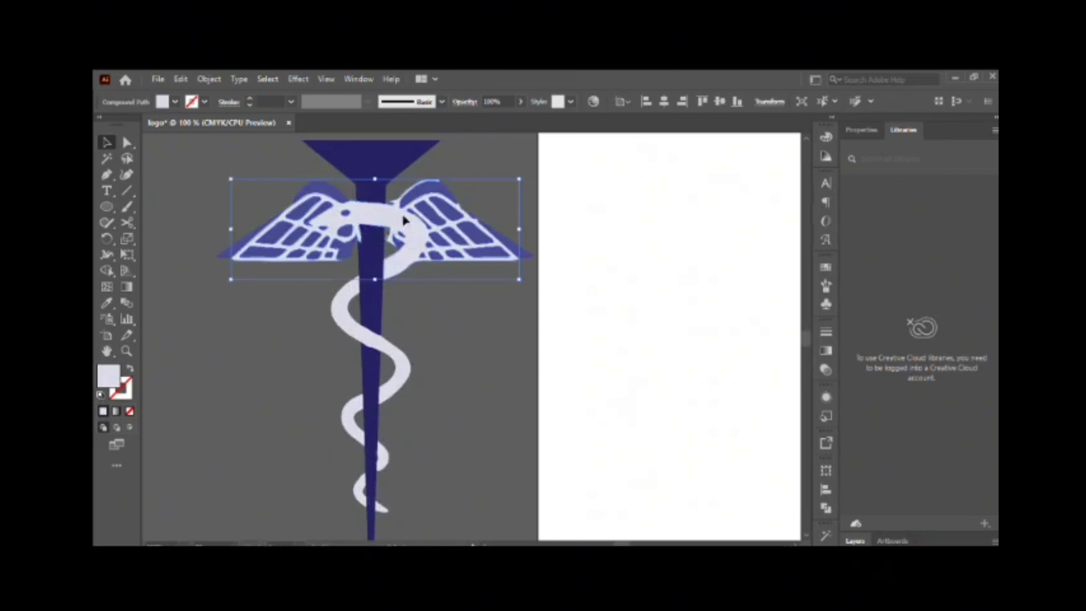
key("ctrl+shift+a")
Move the snake's anchor point at the staff's edge so the two shapes meet cleanly.
scroll(369, 403, "down", 4)
scroll(377, 377, "up", 8)
left_click(467, 331, "ctrl")
left_click(473, 332, "ctrl")
left_click_drag(425, 364, 402, 373)
left_click(474, 332, "ctrl")
scroll(350, 382, "down", 5)
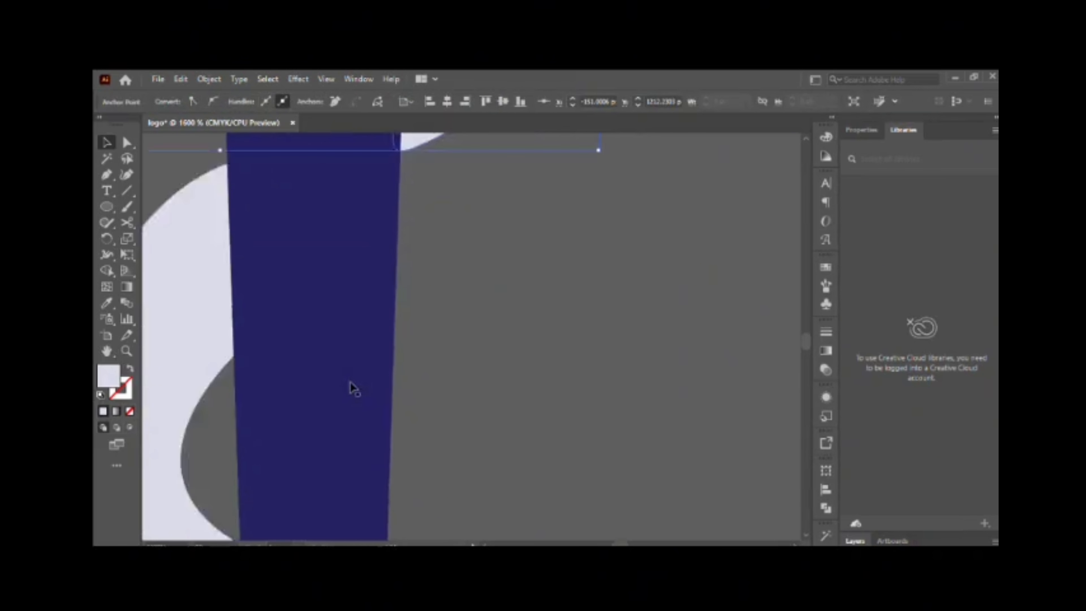
Select the whole torch and caduceus and move it into the logo's blue circle above the open book.
scroll(350, 382, "down", 4)
scroll(387, 342, "up", 5)
scroll(387, 343, "down", 6)
left_click_drag(270, 164, 446, 492)
left_click_drag(388, 326, 753, 307)
left_click_drag(753, 307, 367, 327)
left_click_drag(355, 331, 592, 267)
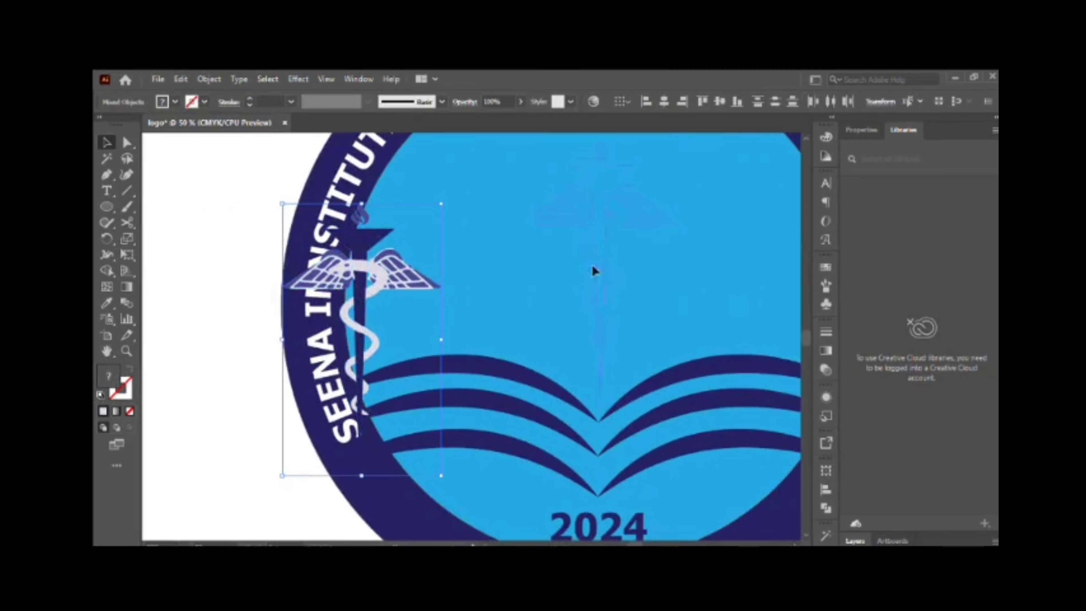
left_click_drag(593, 320, 593, 321)
Fine-tune the torch and caduceus position so it stands centred over the fold of the open book.
scroll(593, 321, "up", 3)
left_click_drag(681, 323, 712, 270)
scroll(632, 315, "down", 3)
left_click_drag(590, 358, 604, 301)
left_click_drag(603, 300, 590, 350)
scroll(593, 348, "up", 2)
left_click_drag(715, 177, 730, 151)
Lock the light blue inner circle and the institute lettering on the ring.
scroll(729, 311, "up", 5)
left_click(742, 336)
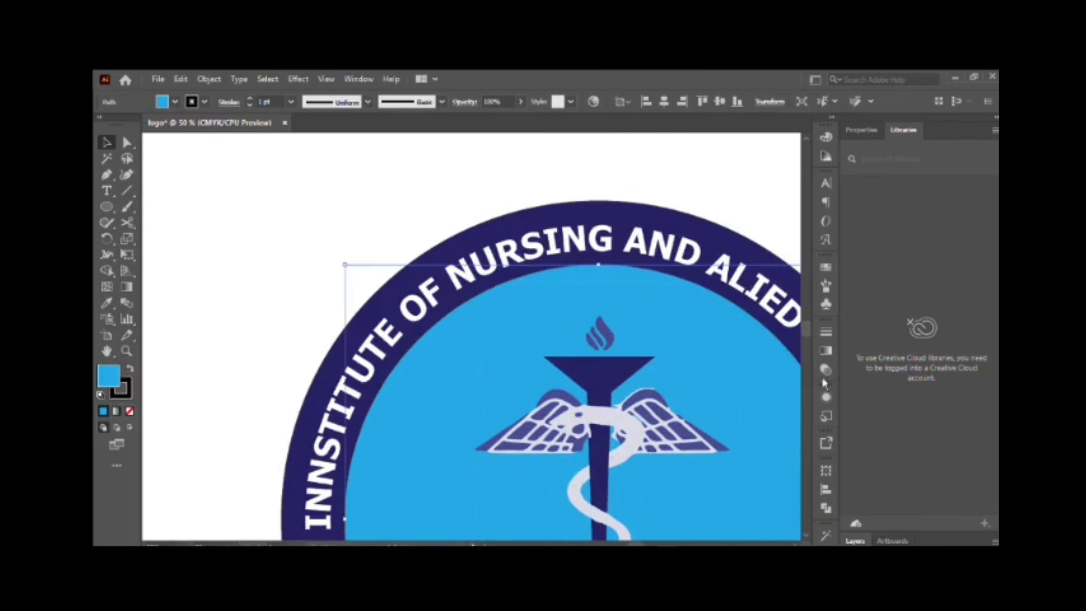
left_click(855, 541)
key("ctrl+2")
left_click(677, 261)
key("ctrl+2")
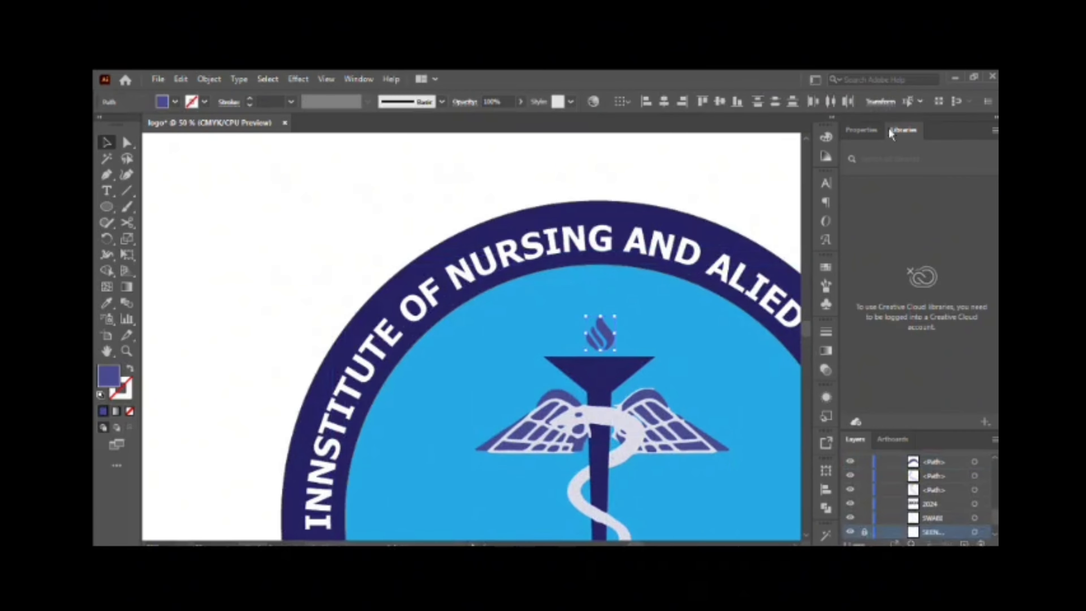
Recolor the flame and the first shapes of the left wing with the dark navy fill.
left_click(861, 129)
left_click(565, 395)
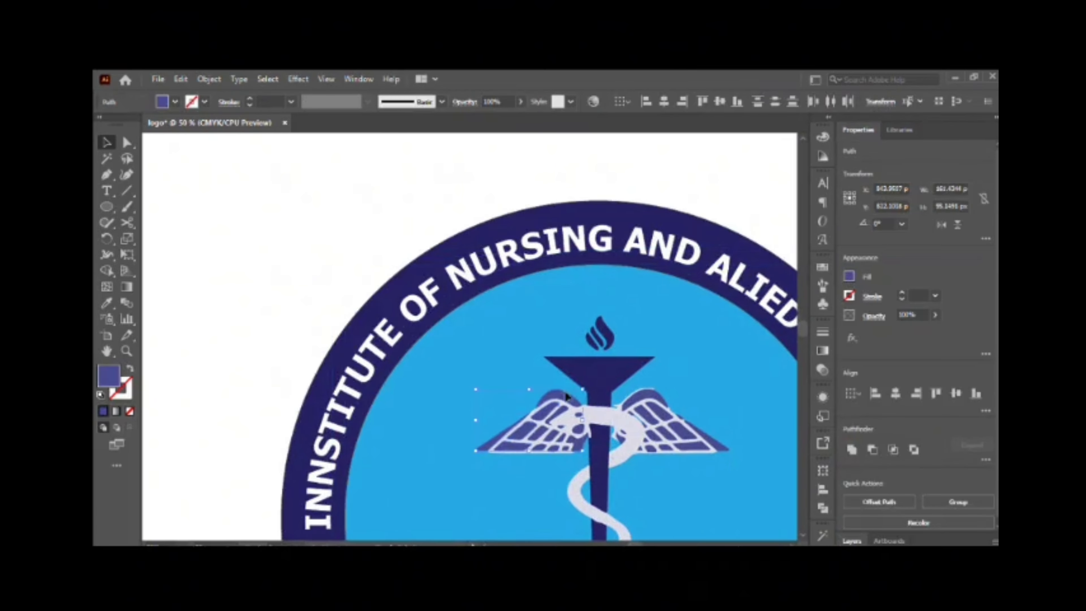
scroll(547, 441, "up", 6)
double_click(546, 432)
left_click(848, 276)
key("Escape")
left_click(642, 457)
left_click(849, 276)
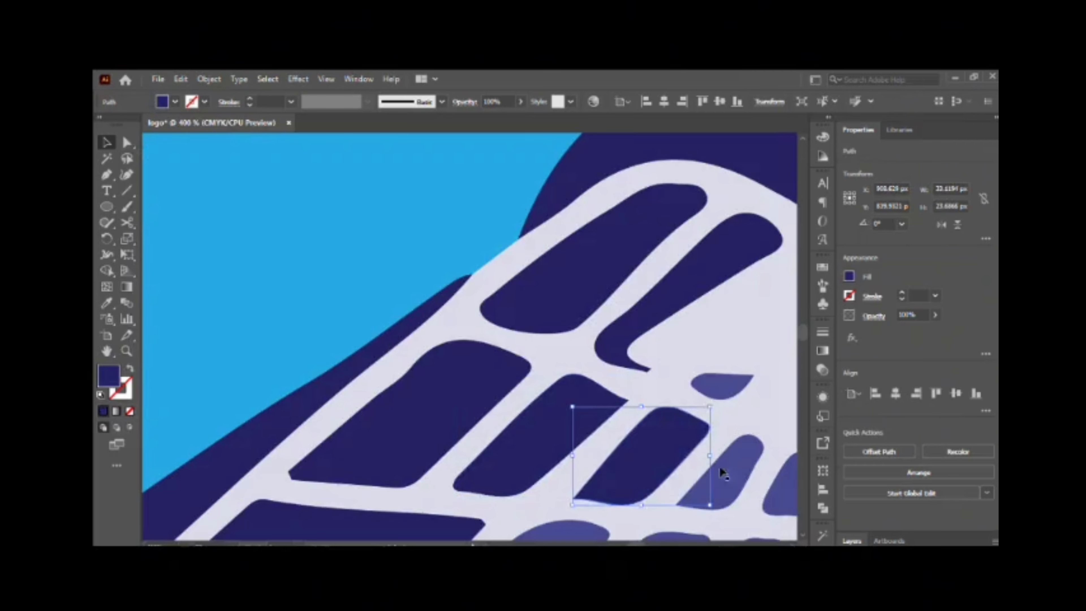
Fill the remaining left wing cells and the small shapes beside the staff with dark navy.
left_click(721, 472)
scroll(704, 393, "down", 5)
scroll(703, 392, "up", 2)
left_click(547, 286, "shift")
left_click(849, 277)
scroll(555, 299, "right", 5)
left_click(543, 295)
left_click(546, 181, "shift")
left_click(849, 276)
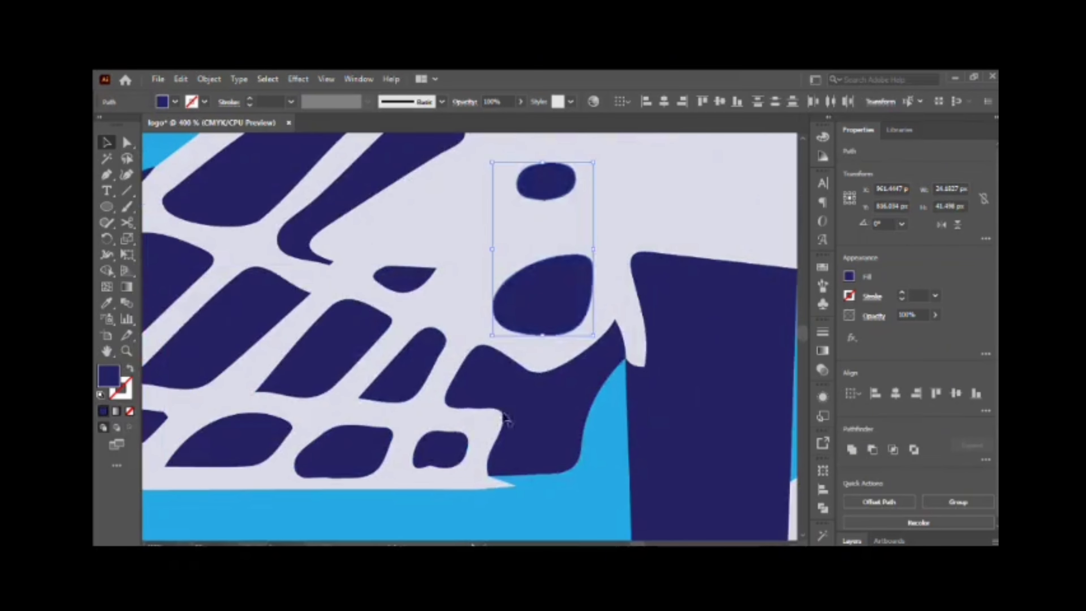
Recolor the right wing's cells and outer edge with the dark navy fill.
scroll(506, 419, "right", 10)
left_click(736, 410, "shift")
scroll(727, 453, "down", 3)
left_click(642, 478, "shift")
left_click(727, 475, "shift")
scroll(666, 428, "right", 10)
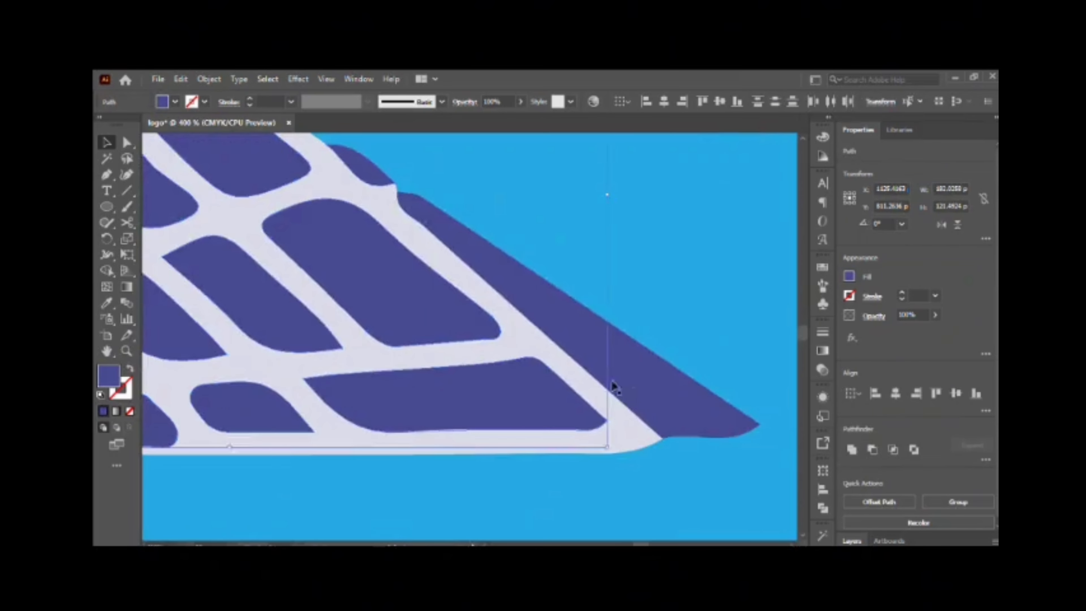
left_click(633, 383, "shift")
left_click(848, 276)
Nudge the torch and caduceus upward inside the blue circle.
scroll(498, 325, "down", 8)
scroll(505, 360, "down", 3)
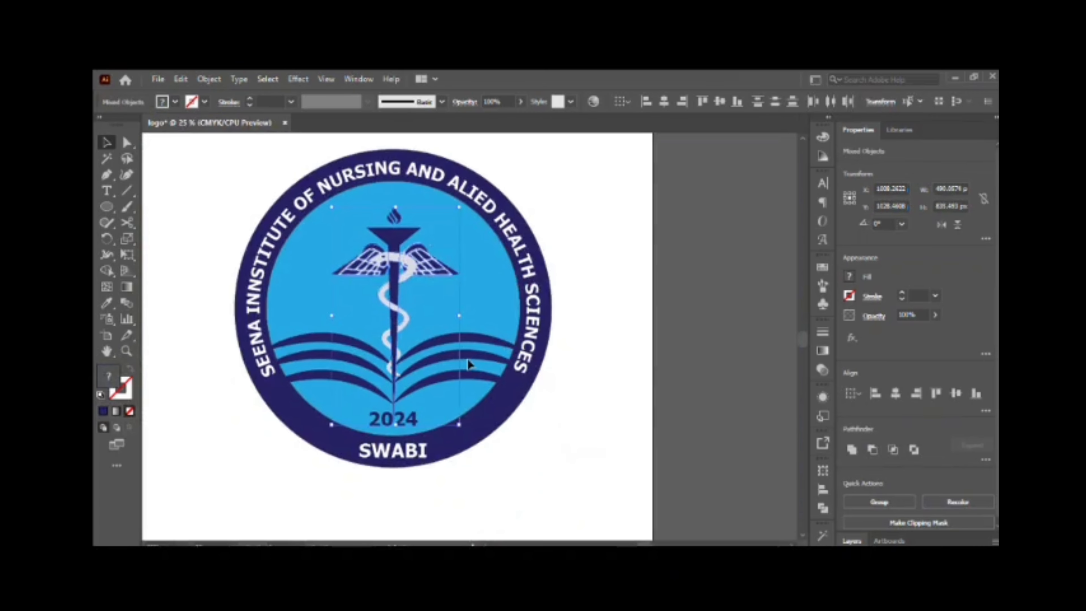
key("shift+Up")
key("shift+Up")
key("shift+Up")
key("shift+Up")
key("shift+Up")
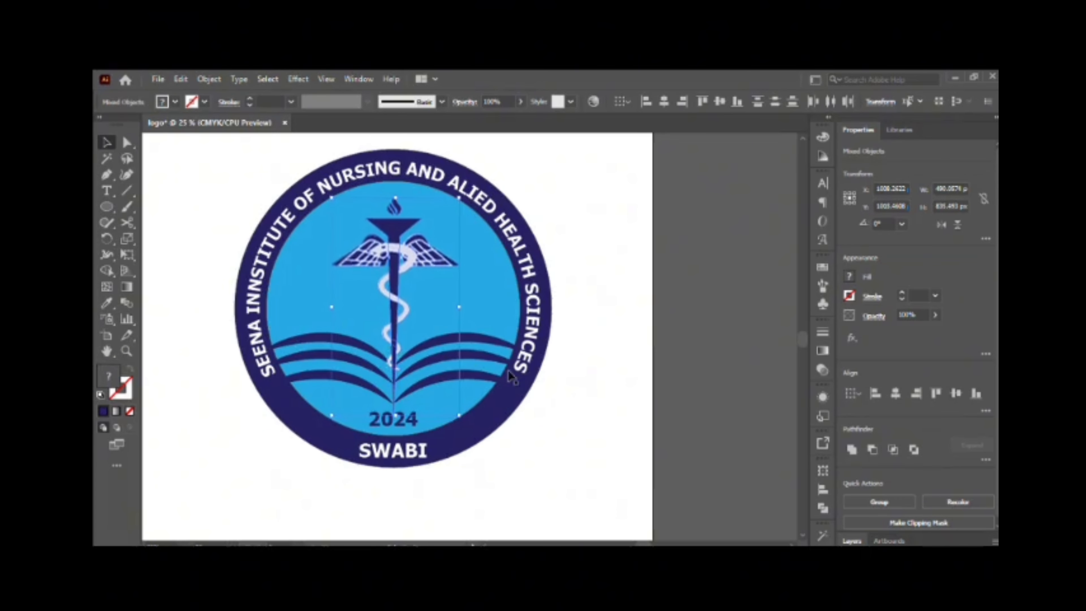
Separate the staff section below the snake's tail with Shape Builder and delete it.
left_click(393, 367)
left_click(432, 374)
left_click_drag(432, 374, 366, 357)
scroll(393, 366, "up", 7)
left_click_drag(472, 388, 210, 316)
left_click(359, 445, "shift")
left_click_drag(460, 419, 213, 286)
key("shift+m")
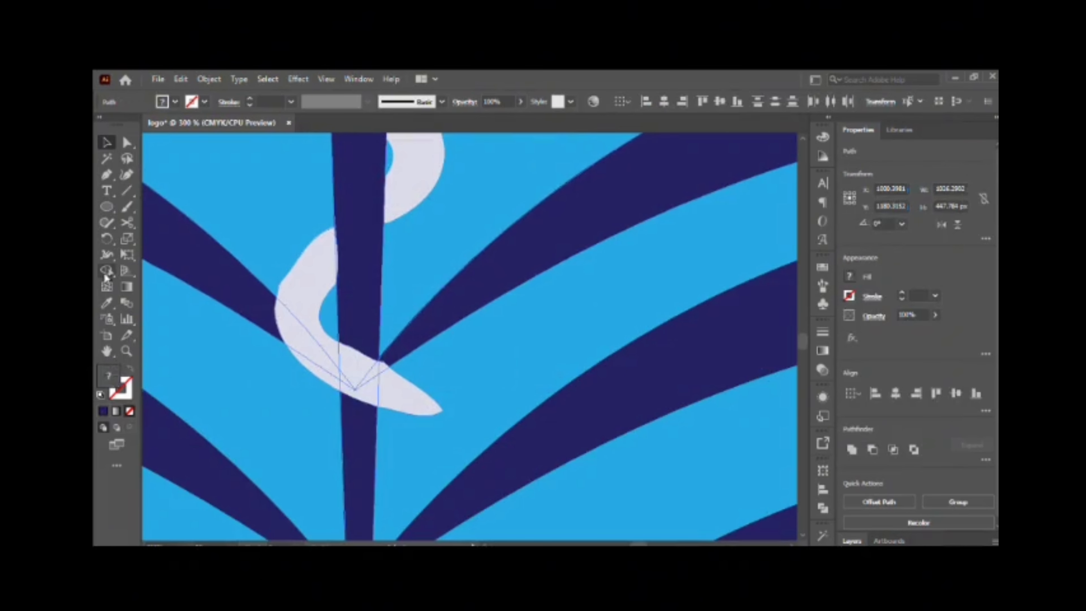
left_click(347, 442)
key("v")
left_click(352, 447)
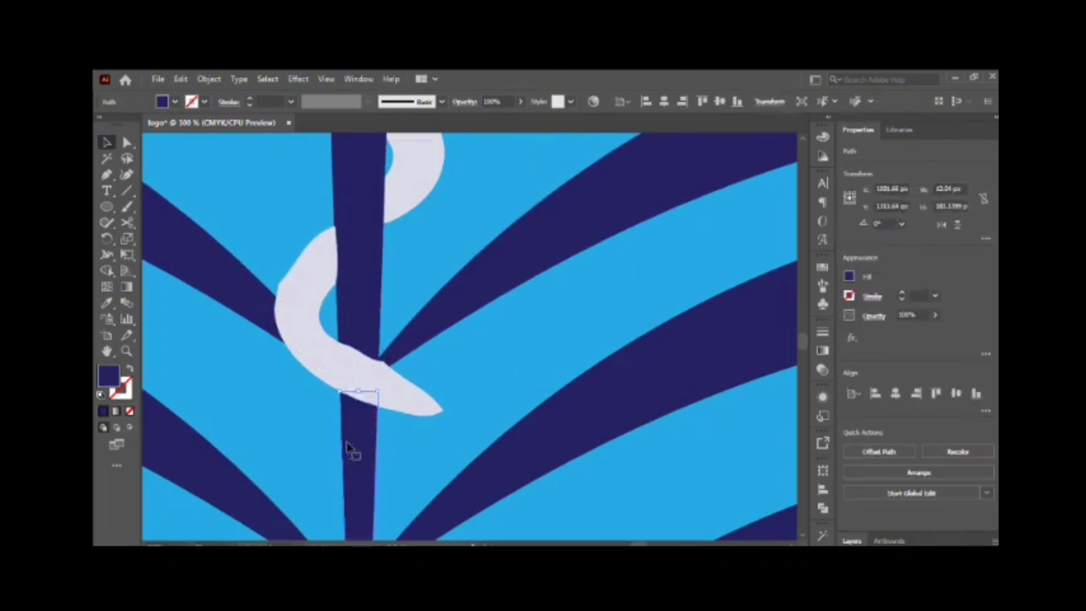
key("Delete")
Try to enlarge the whole logo on the artboard, and undo the scaling.
key("ctrl+0")
key("ctrl+a")
left_click_drag(591, 460, 653, 504)
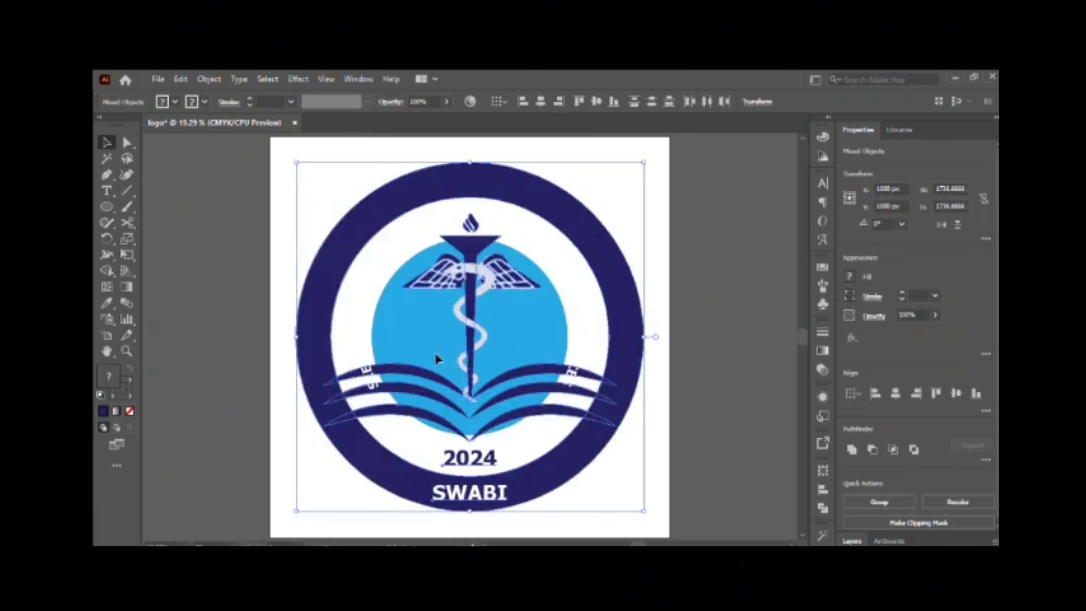
key("ctrl+z")
Unlock the blue circle and ring lettering and enlarge the complete logo to about 1773 px from its centre.
left_click(852, 541)
scroll(868, 479, "down", 10)
left_click(859, 447)
left_click(860, 531)
left_click_drag(591, 460, 648, 514)
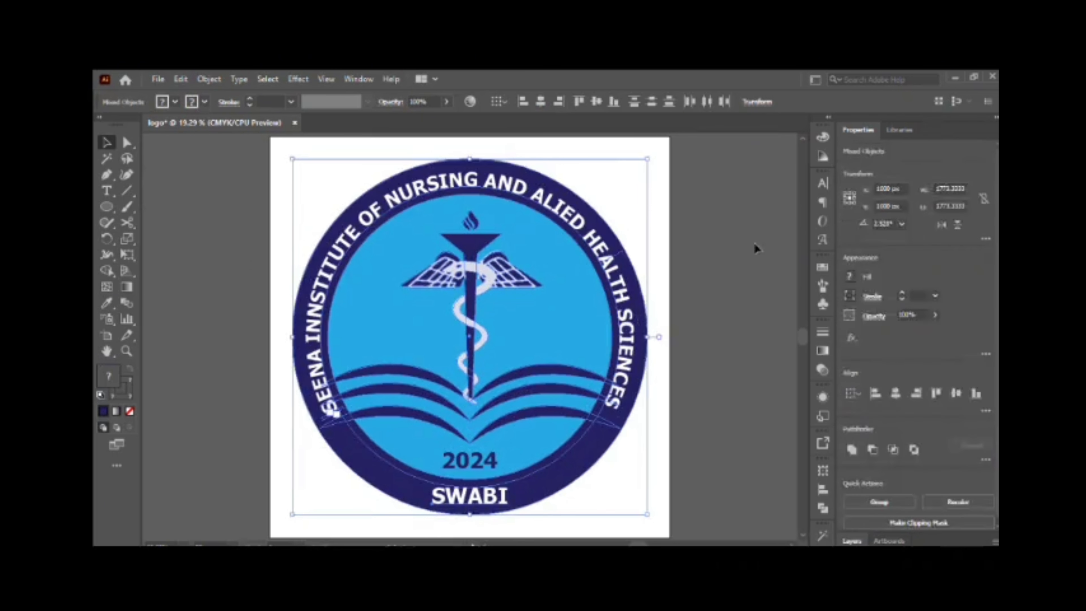
left_click(229, 317)
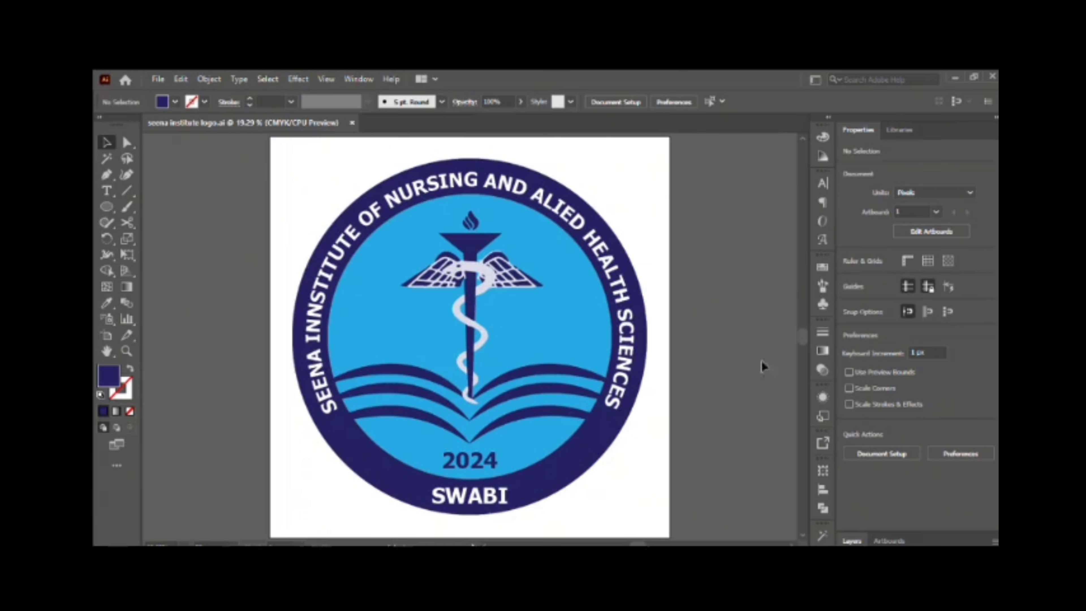
Try to scale the complete logo down within the artboard, and undo the scaling.
left_click_drag(245, 146, 632, 498)
left_click(701, 479)
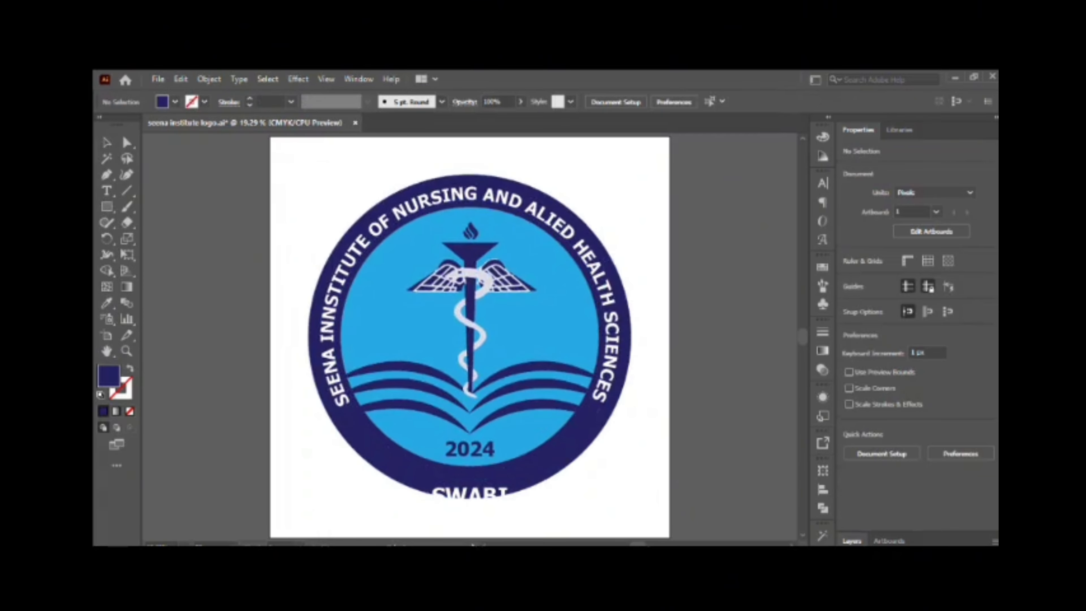
scroll(447, 362, "up", 1)
scroll(450, 370, "down", 2)
left_click(470, 479)
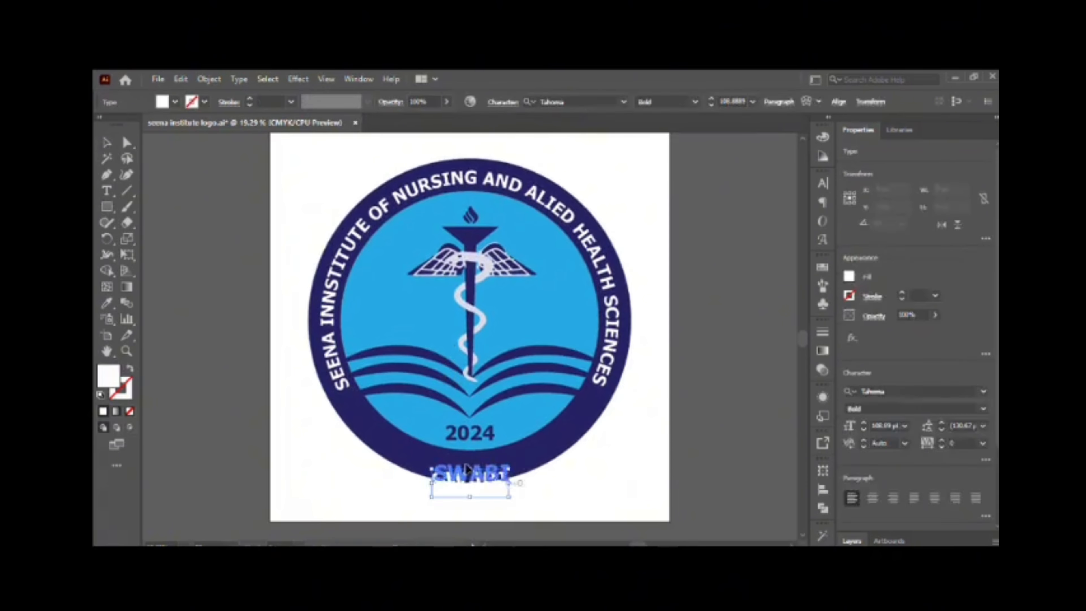
key("ctrl+z")
Select the complete logo with the SWABI text and scale it down about its centre, leaving a wider artboard margin.
scroll(470, 470, "up", 1)
left_click_drag(252, 143, 661, 518)
left_click_drag(647, 515, 623, 491)
left_click(692, 471)
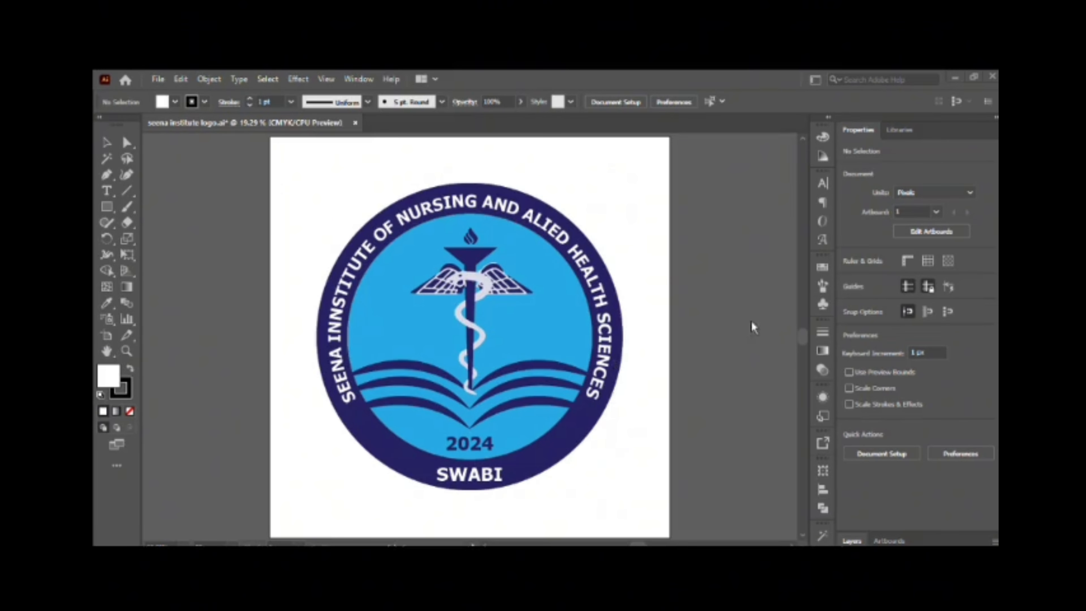
Add the SAT Software House logo image and shrink it into the artboard's upper-left corner.
key("ctrl+v")
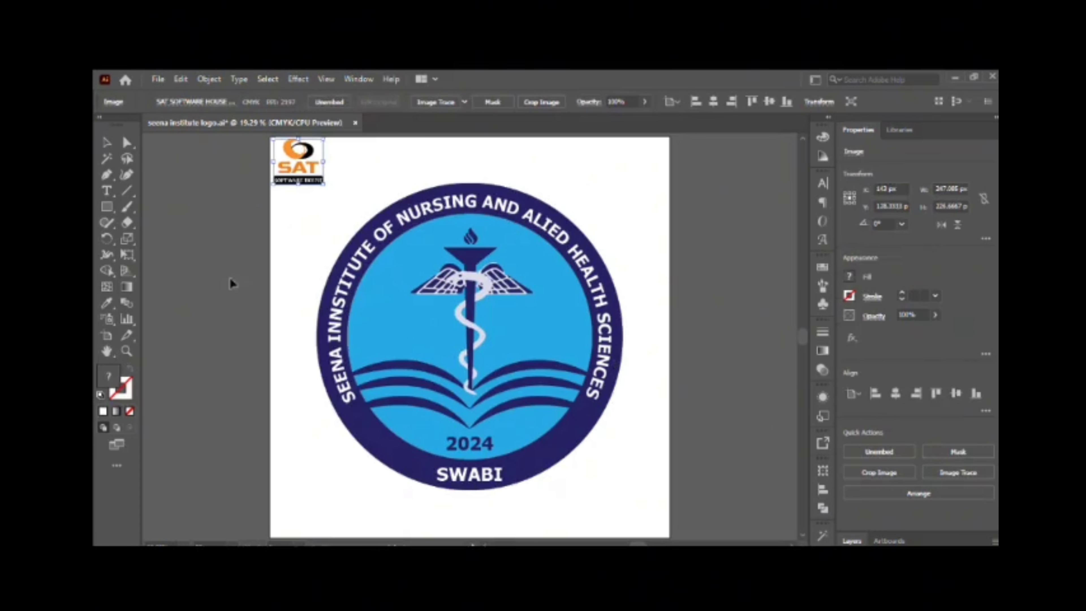
left_click(280, 255)
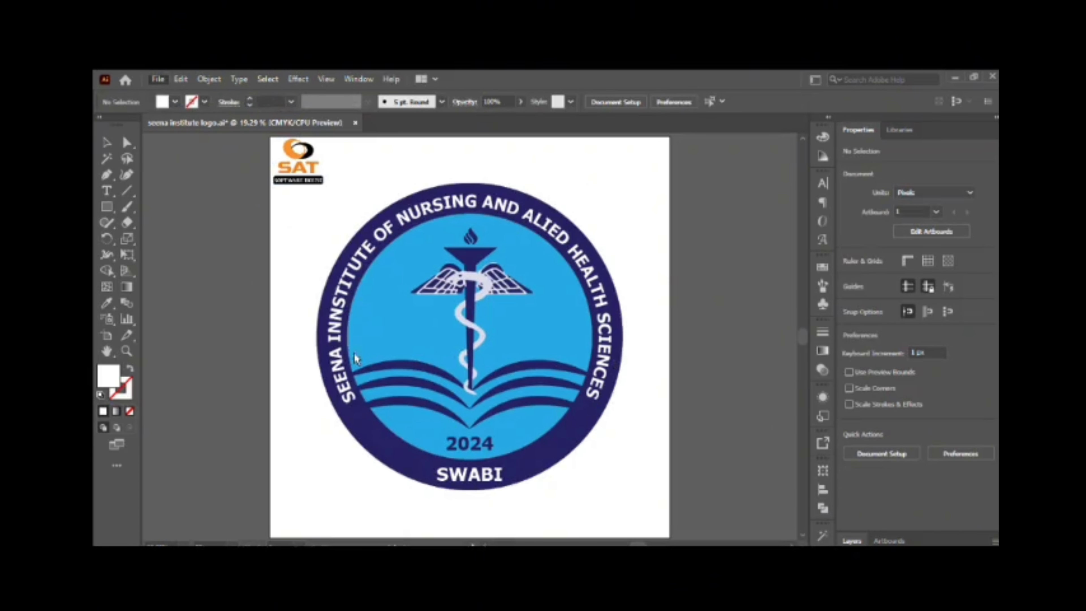